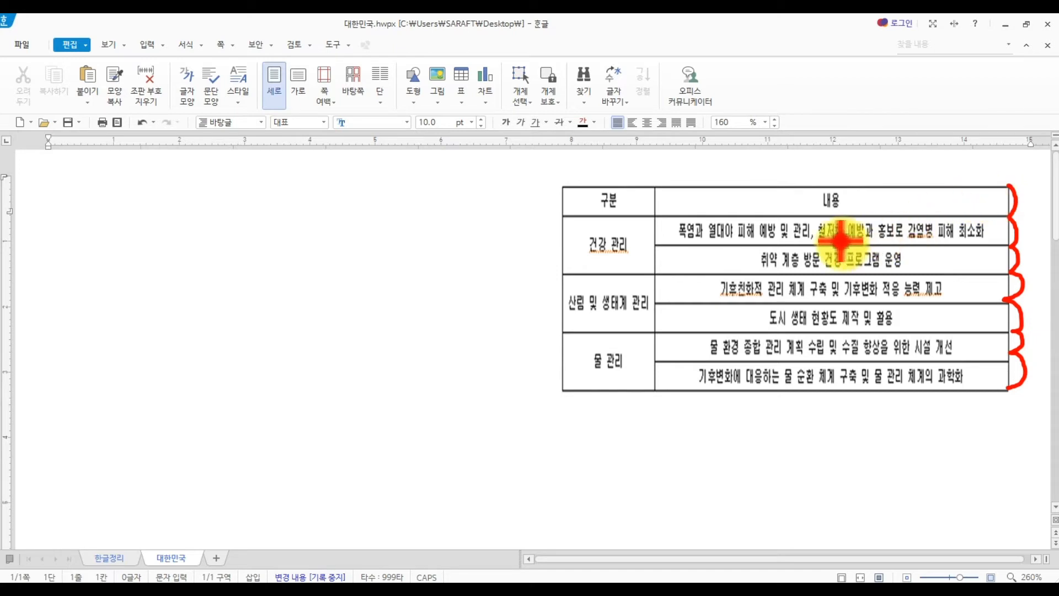
# Review the table creation instructions in the 한글정리 notes and return to the 대한민국 document.
pyautogui.moveTo(565, 185); pyautogui.dragTo(612, 178)
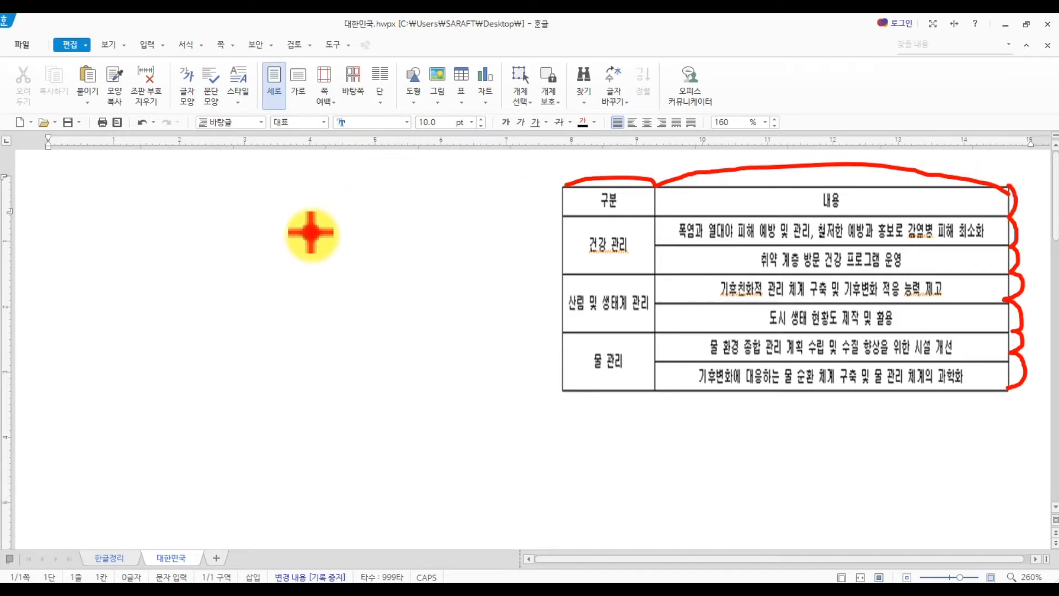
pyautogui.click(109, 558)
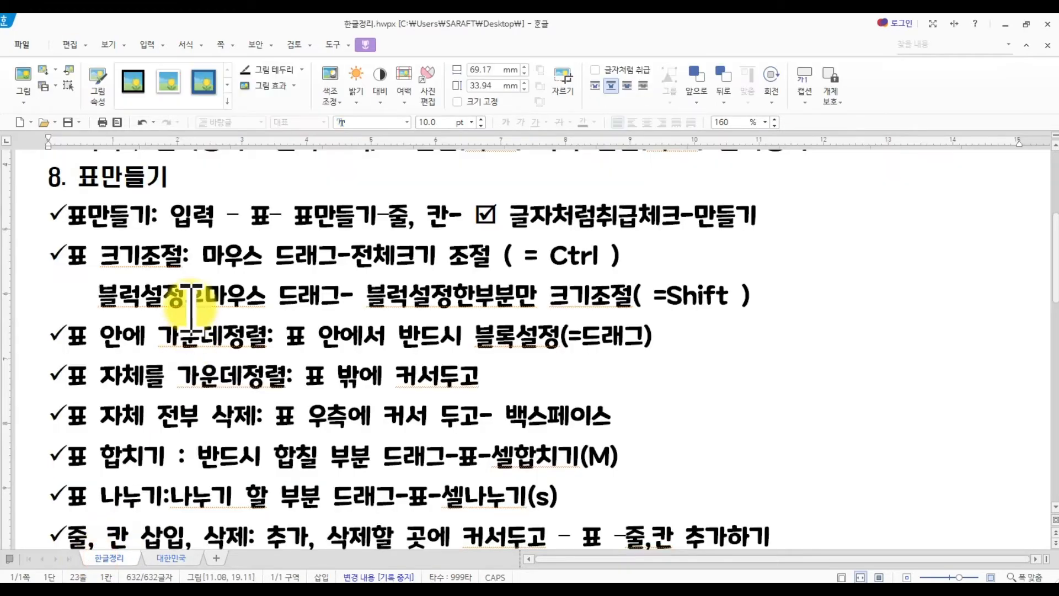
pyautogui.moveTo(194, 234)
pyautogui.mouseDown()
pyautogui.moveTo(165, 186)
pyautogui.moveTo(355, 239)
pyautogui.moveTo(785, 241)
pyautogui.mouseUp()
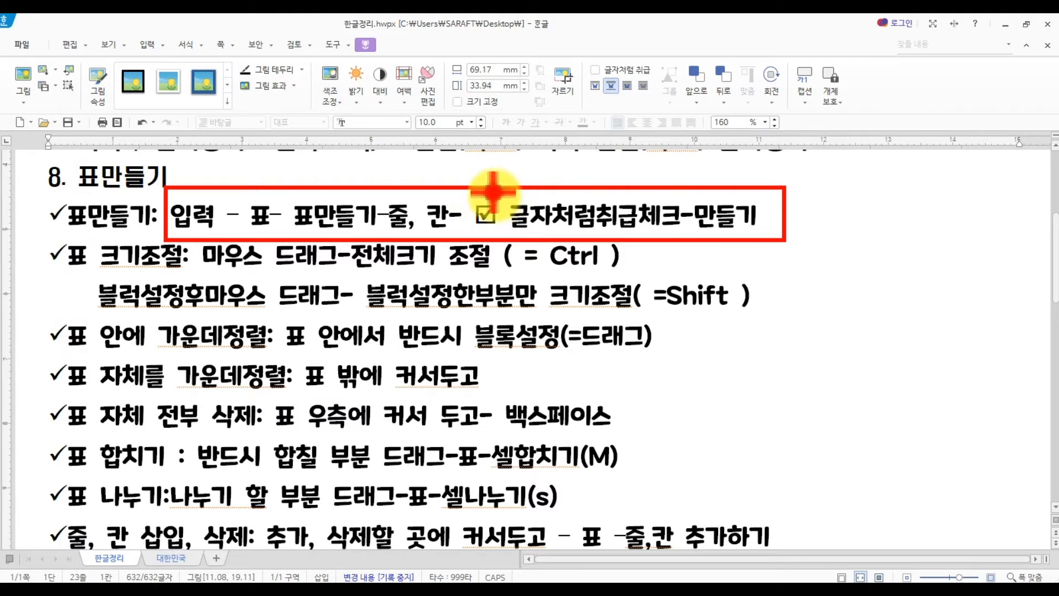
pyautogui.press('Escape')
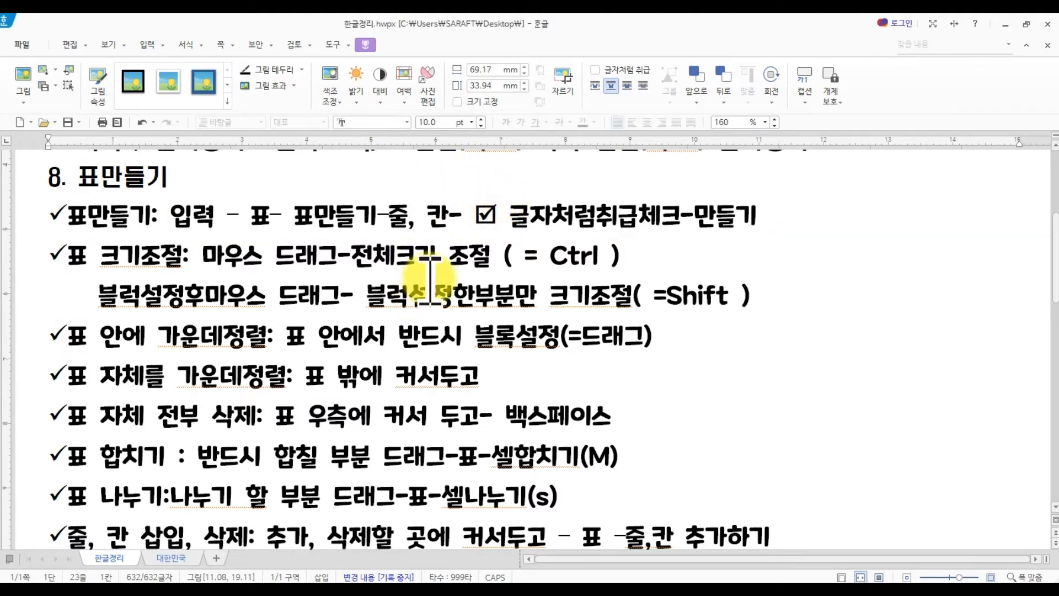
pyautogui.click(171, 558)
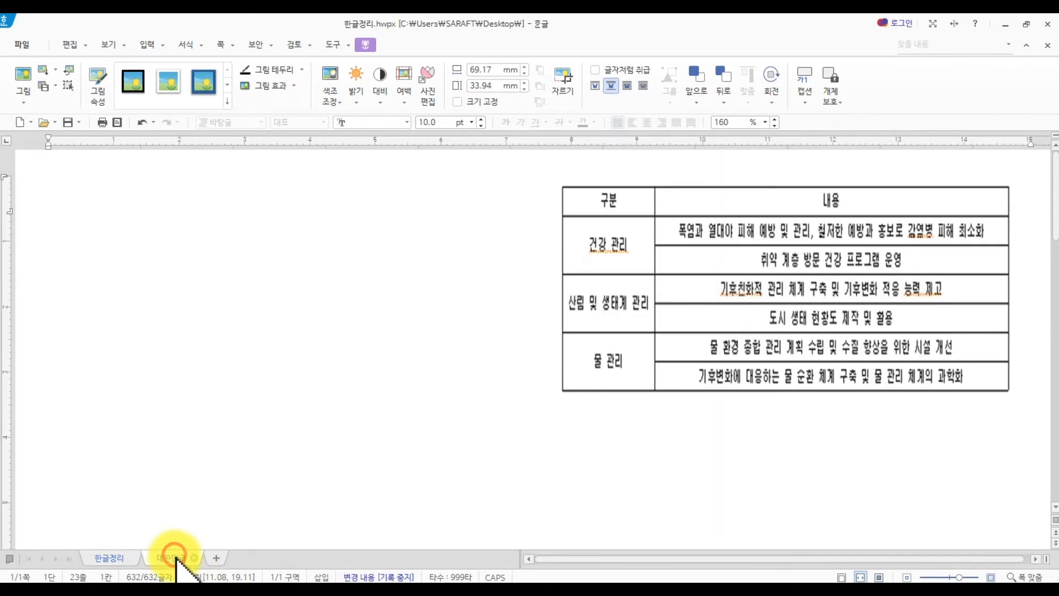
# Insert a table with 7 rows and 2 columns, with 글자처럼 취급 (treat as character) enabled.
pyautogui.click(163, 44)
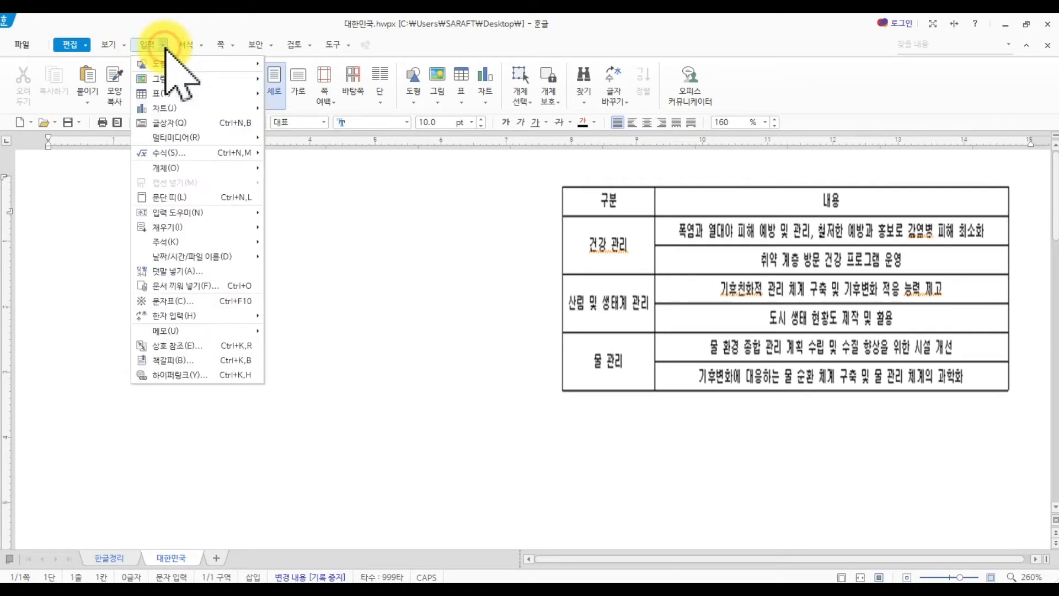
pyautogui.click(184, 94)
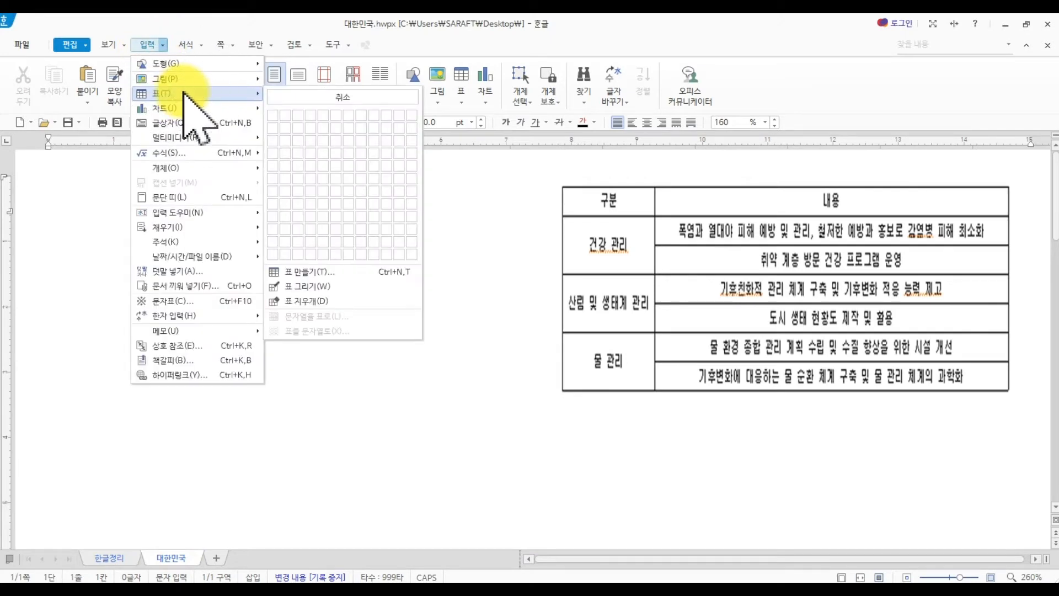
pyautogui.click(331, 271)
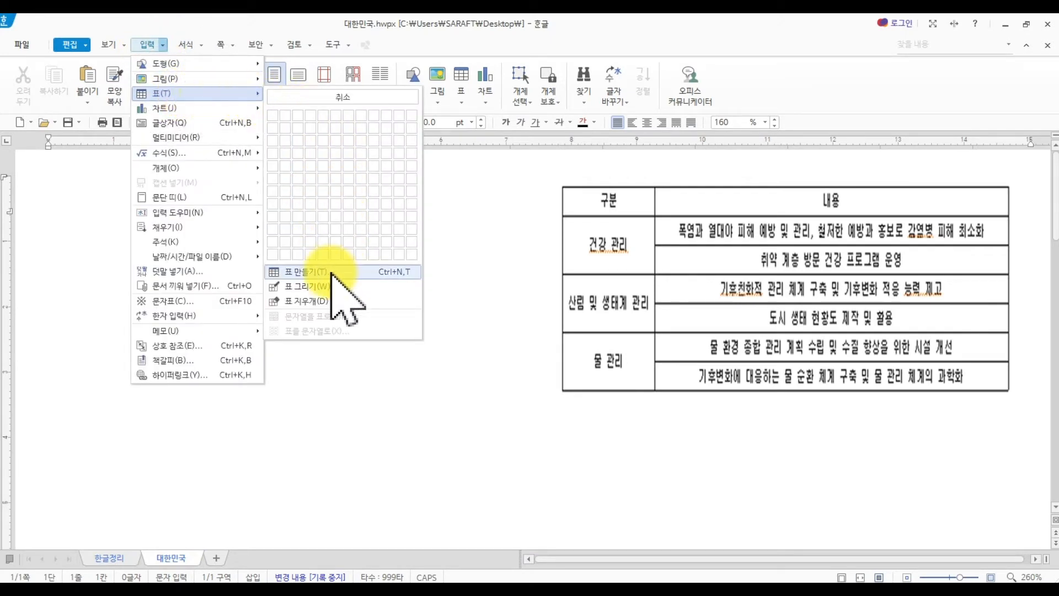
pyautogui.click(331, 272)
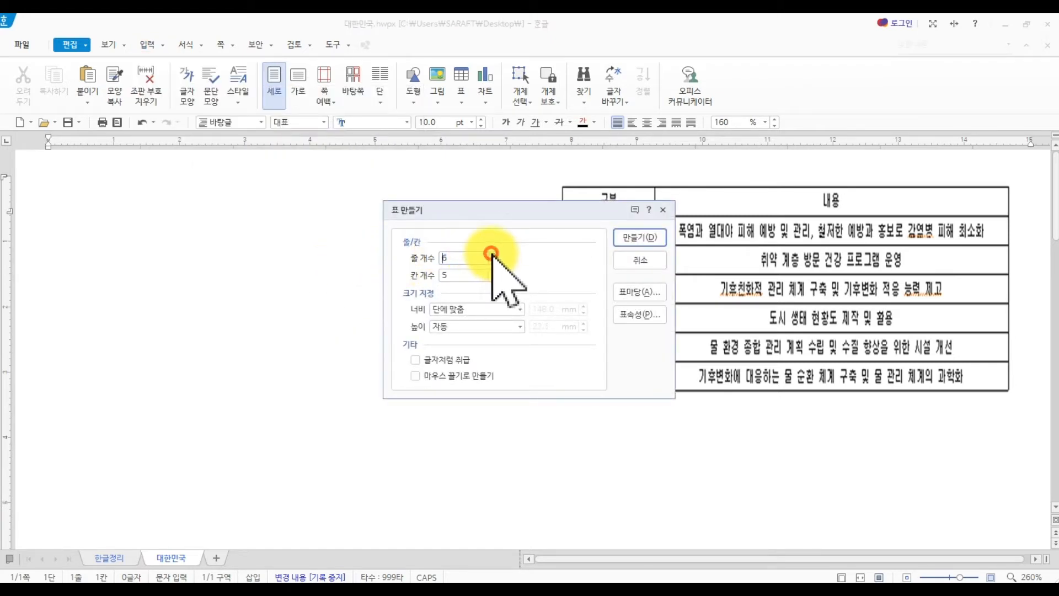
pyautogui.click(491, 254)
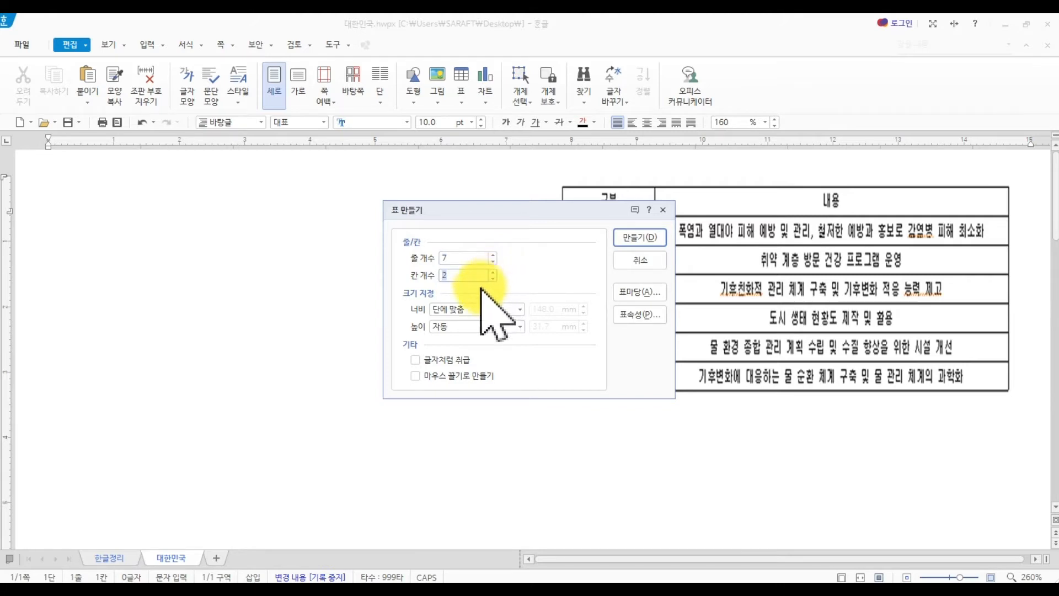
pyautogui.click(415, 360)
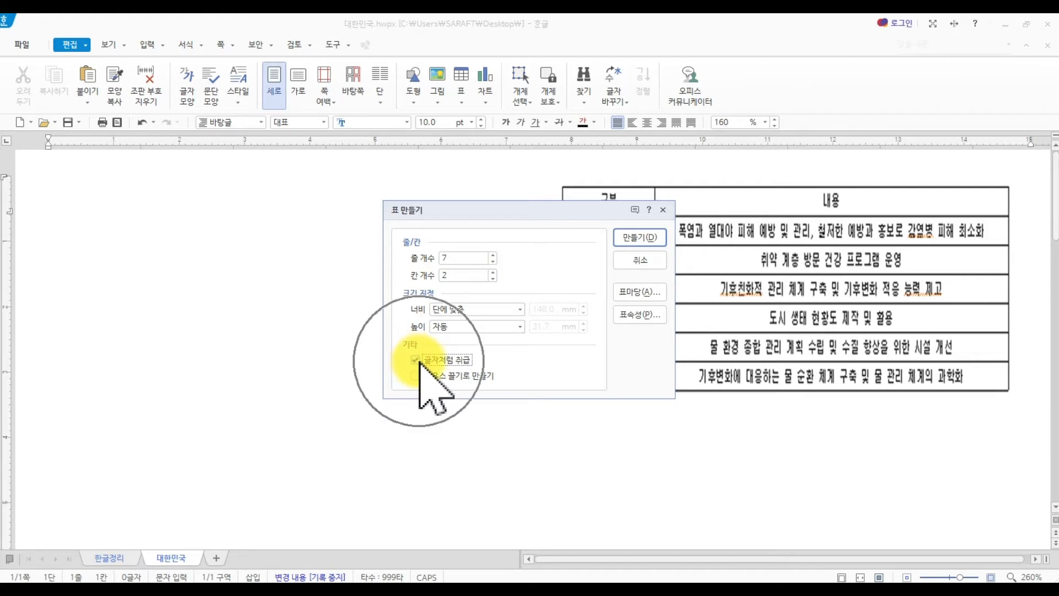
pyautogui.click(654, 238)
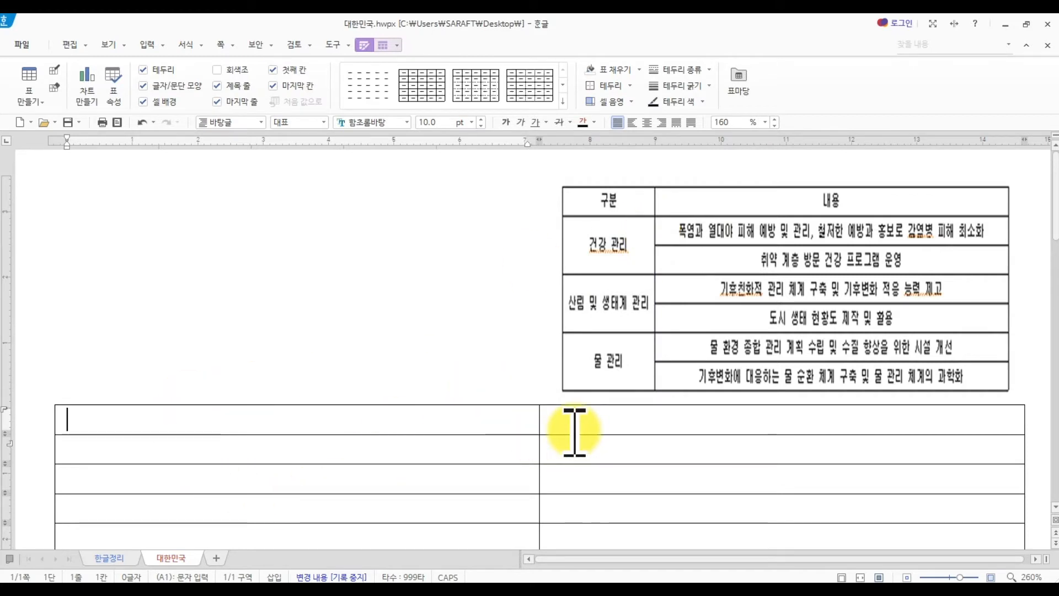
# Try narrowing the new table's first column by moving the divider between the two columns, and undo the change.
pyautogui.scroll(-3, 574, 432)
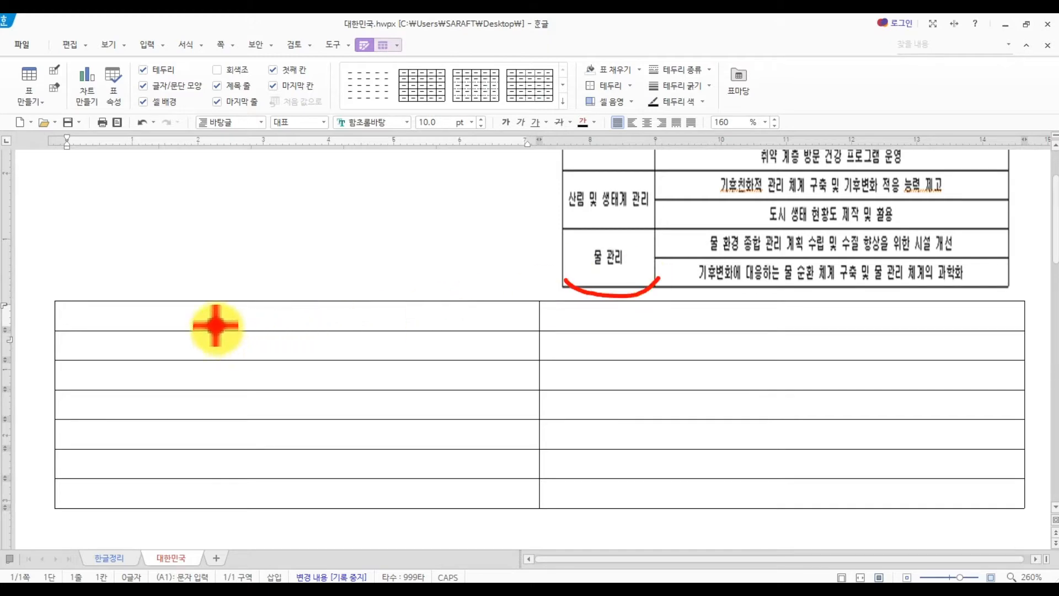
pyautogui.press('Escape')
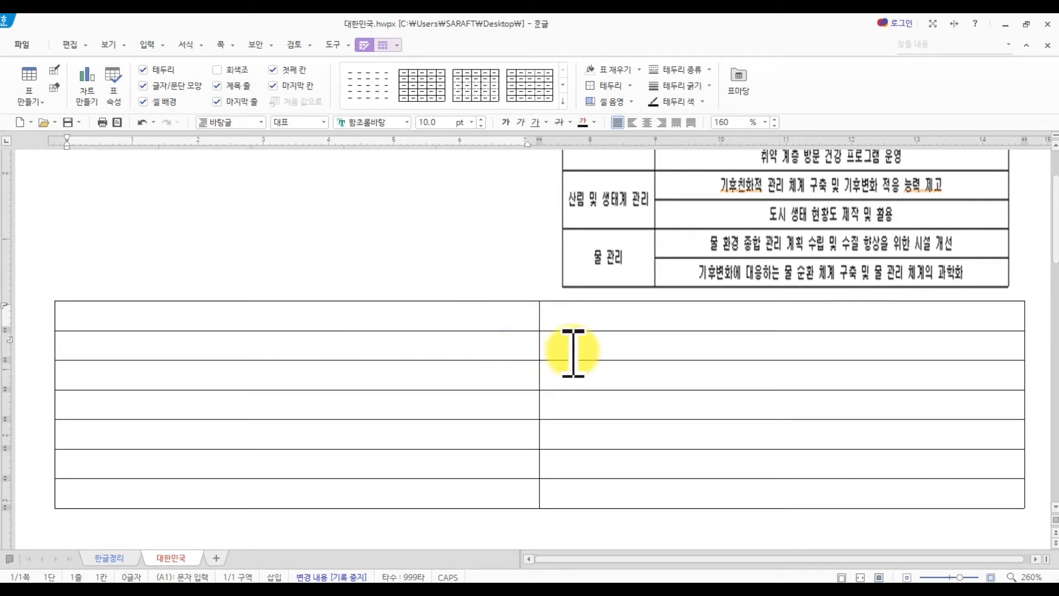
pyautogui.press('Hangul')
pyautogui.moveTo(540, 352); pyautogui.dragTo(245, 354)
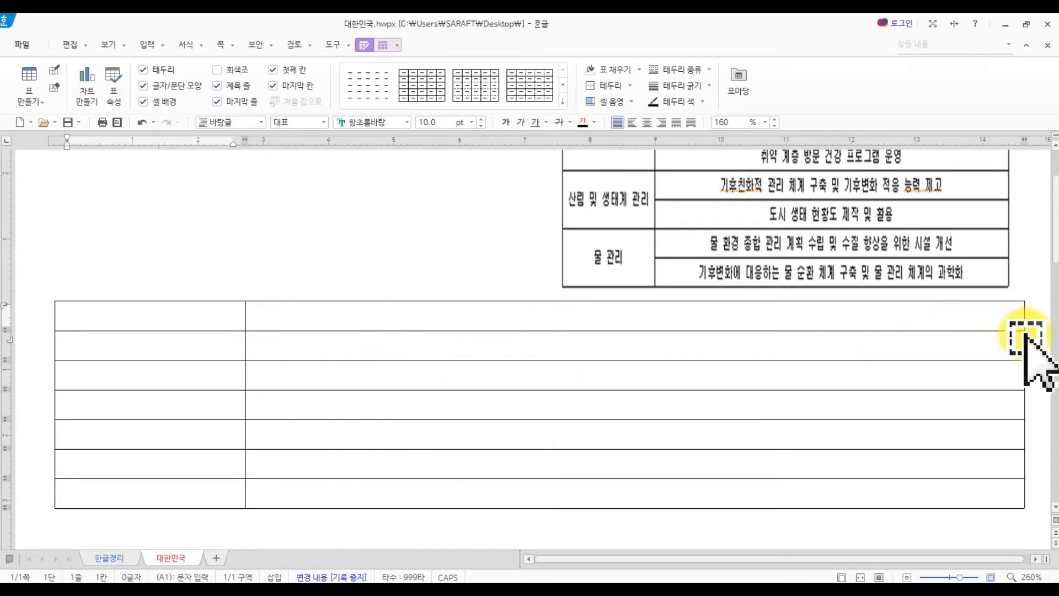
pyautogui.click(64, 306)
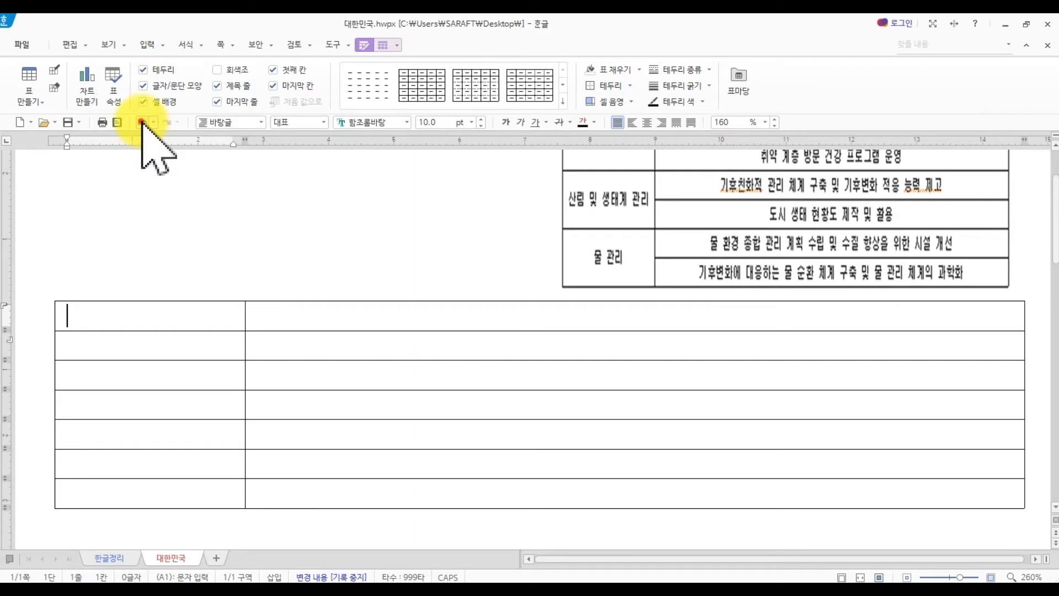
pyautogui.click(141, 122)
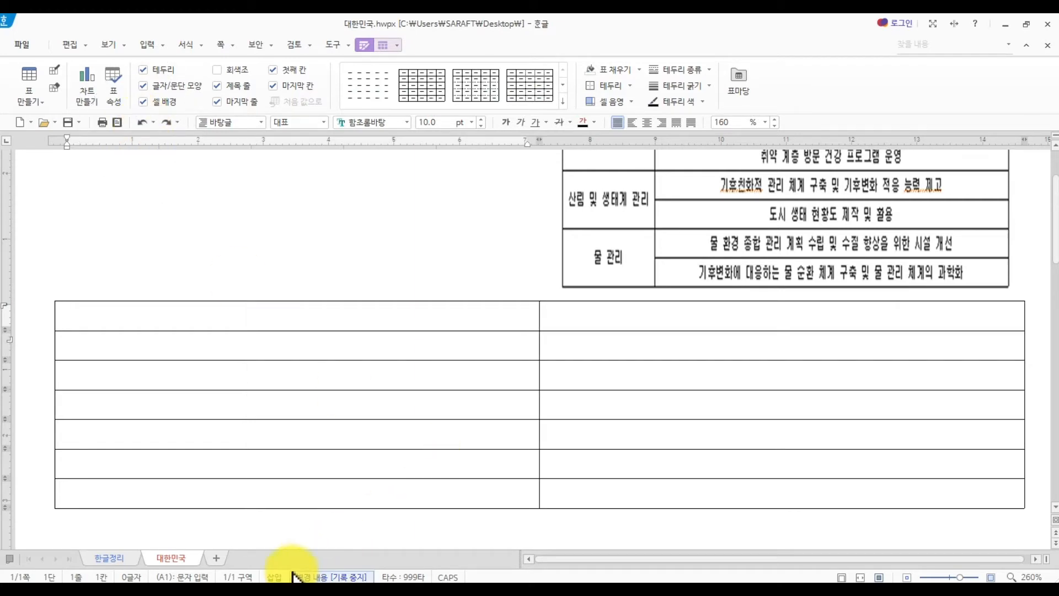
# Check the table resizing instructions under 표 크기조절 in the 한글정리 notes and return to the 대한민국 document.
pyautogui.click(103, 558)
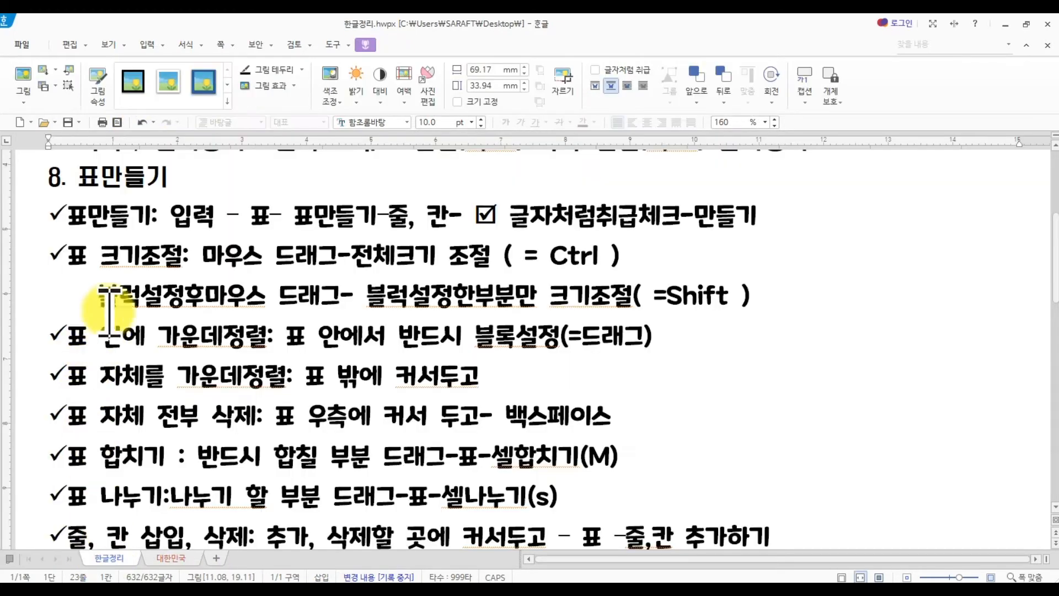
pyautogui.moveTo(202, 254); pyautogui.dragTo(503, 259)
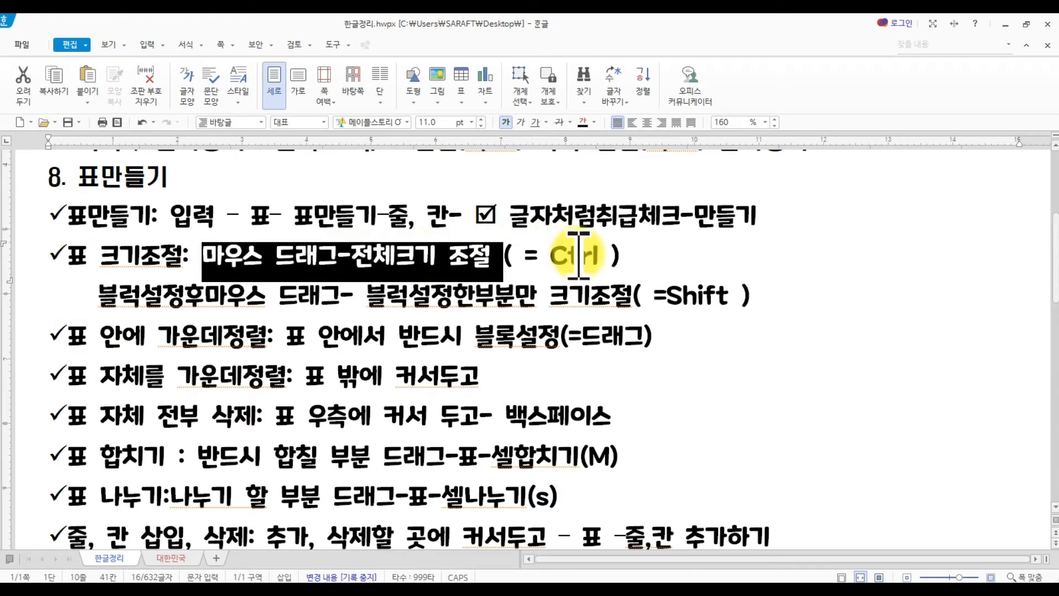
pyautogui.click(166, 558)
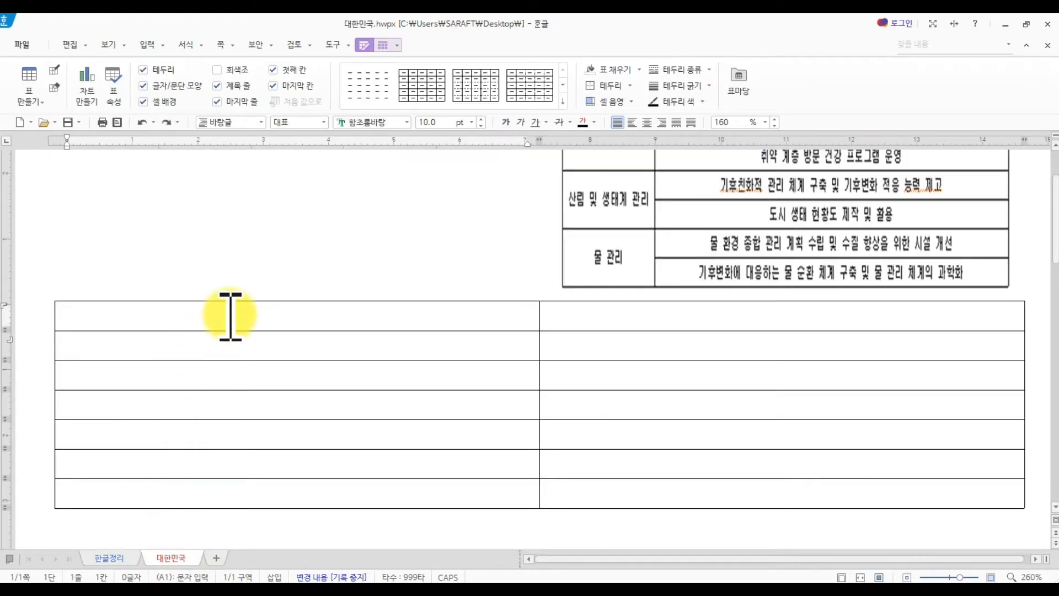
# Narrow the whole first column to about 3.2 cm, shrinking the overall table while keeping the second column's width.
pyautogui.moveTo(231, 322); pyautogui.dragTo(216, 494)
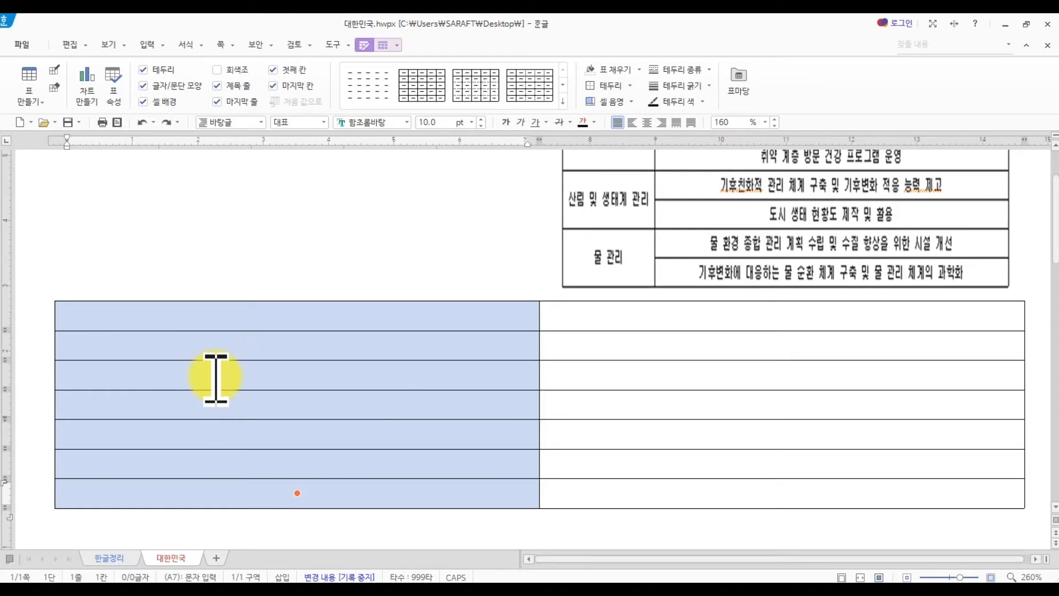
pyautogui.hotkey('ctrl', 'Left')
pyautogui.hotkey('ctrl', 'Left')
pyautogui.hotkey('ctrl', 'Left')
pyautogui.hotkey('ctrl', 'Left')
pyautogui.hotkey('ctrl', 'Left')
pyautogui.hotkey('ctrl', 'Left')
pyautogui.hotkey('ctrl', 'Left')
pyautogui.hotkey('ctrl', 'Left')
pyautogui.hotkey('ctrl', 'Left')
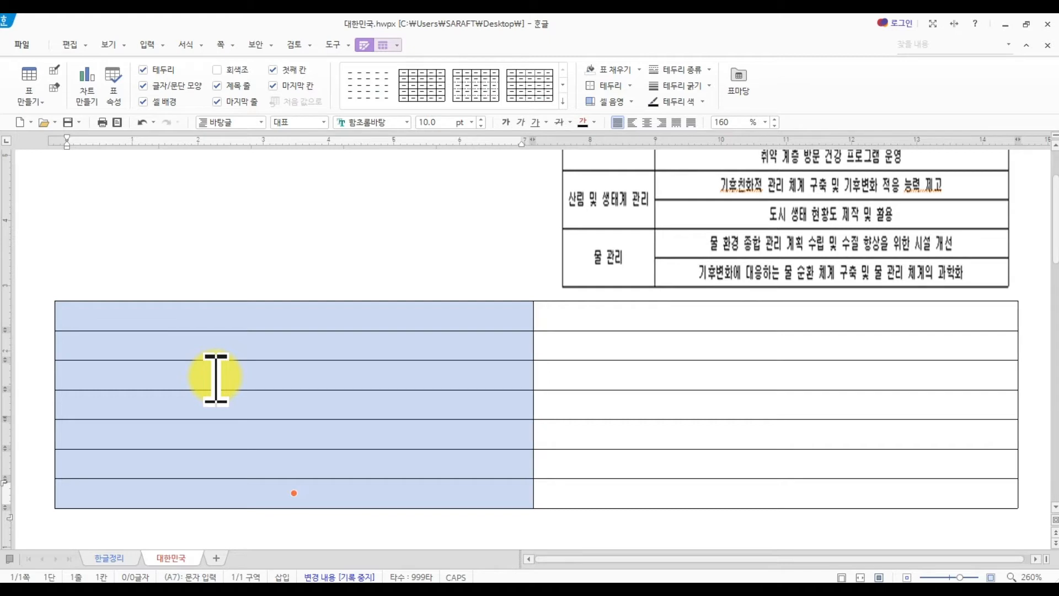
pyautogui.hotkey('ctrl', 'Left')
pyautogui.hotkey('ctrl', 'Left')
pyautogui.hotkey('ctrl', 'Left')
pyautogui.hotkey('ctrl', 'Left')
pyautogui.hotkey('ctrl', 'Left')
pyautogui.hotkey('ctrl', 'Left')
pyautogui.hotkey('ctrl', 'Left')
pyautogui.hotkey('ctrl', 'Left')
pyautogui.hotkey('ctrl', 'Left')
pyautogui.hotkey('ctrl', 'Left')
pyautogui.hotkey('ctrl', 'Left')
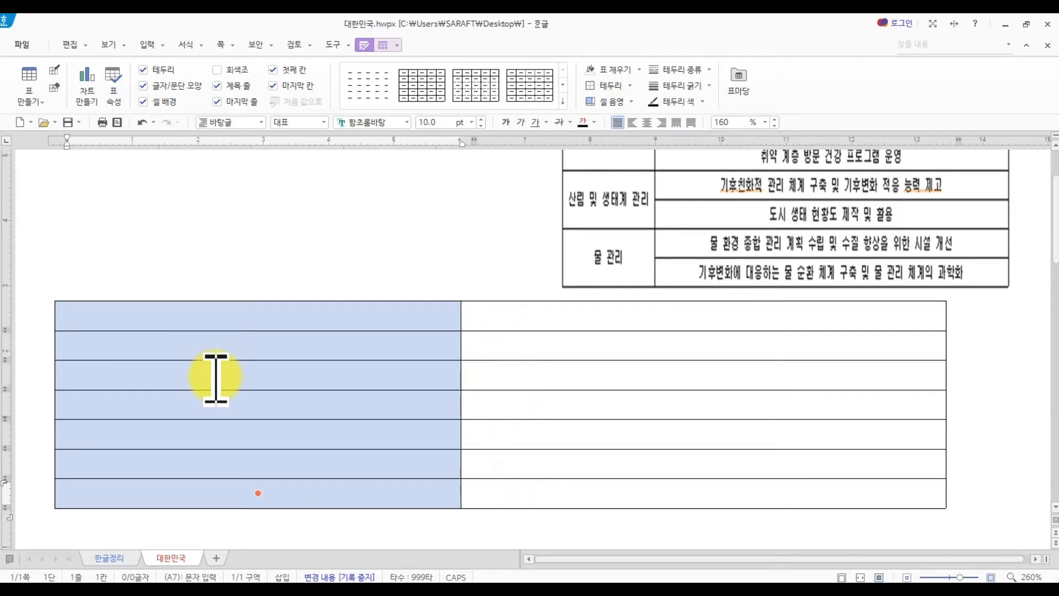
pyautogui.hotkey('ctrl', 'Left')
pyautogui.hotkey('ctrl', 'Left')
pyautogui.hotkey('ctrl', 'Left')
pyautogui.hotkey('ctrl', 'Left')
pyautogui.hotkey('ctrl', 'Left')
pyautogui.hotkey('ctrl', 'Left')
pyautogui.hotkey('ctrl', 'Left')
pyautogui.hotkey('ctrl', 'Left')
pyautogui.hotkey('ctrl', 'Left')
pyautogui.hotkey('ctrl', 'Left')
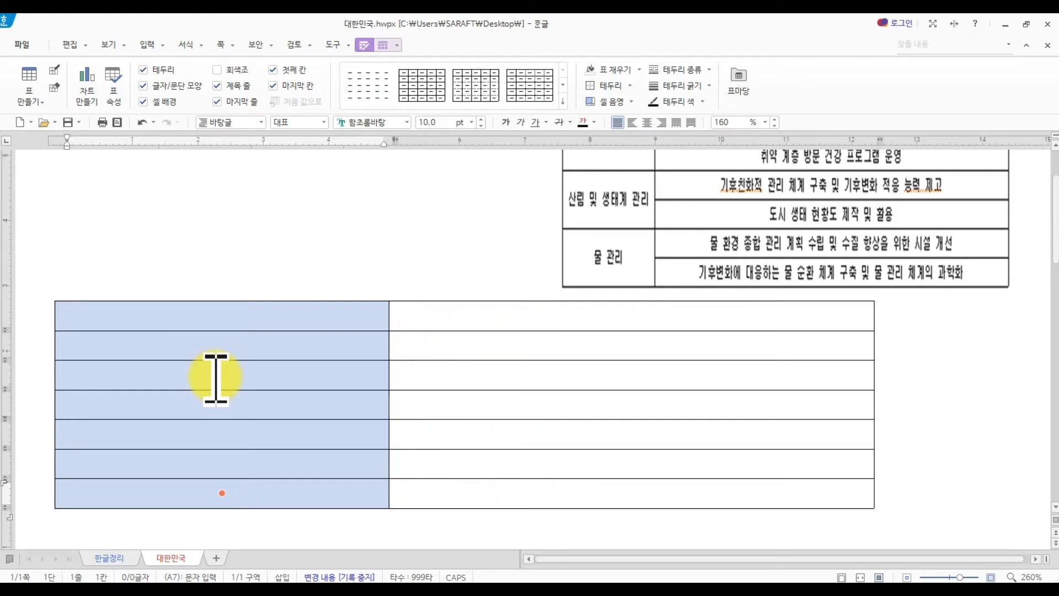
pyautogui.hotkey('ctrl', 'Left')
pyautogui.hotkey('ctrl', 'Left')
pyautogui.hotkey('ctrl', 'Left')
pyautogui.hotkey('ctrl', 'Left')
pyautogui.hotkey('ctrl', 'Left')
pyautogui.hotkey('ctrl', 'Left')
pyautogui.hotkey('ctrl', 'Left')
pyautogui.hotkey('ctrl', 'Left')
pyautogui.hotkey('ctrl', 'Left')
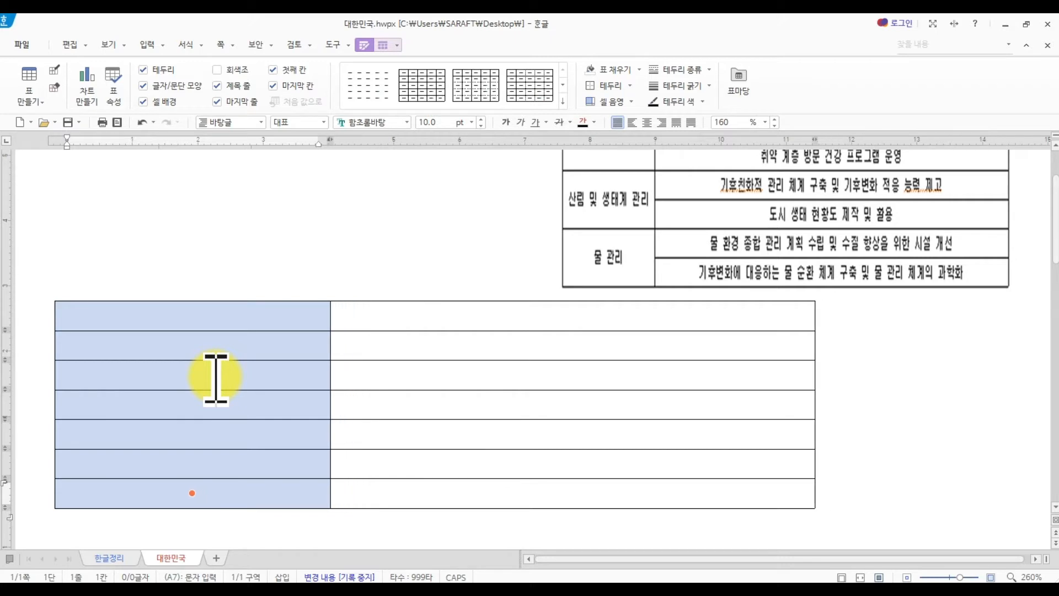
pyautogui.hotkey('ctrl', 'Left')
pyautogui.hotkey('ctrl', 'Left')
pyautogui.hotkey('ctrl', 'Left')
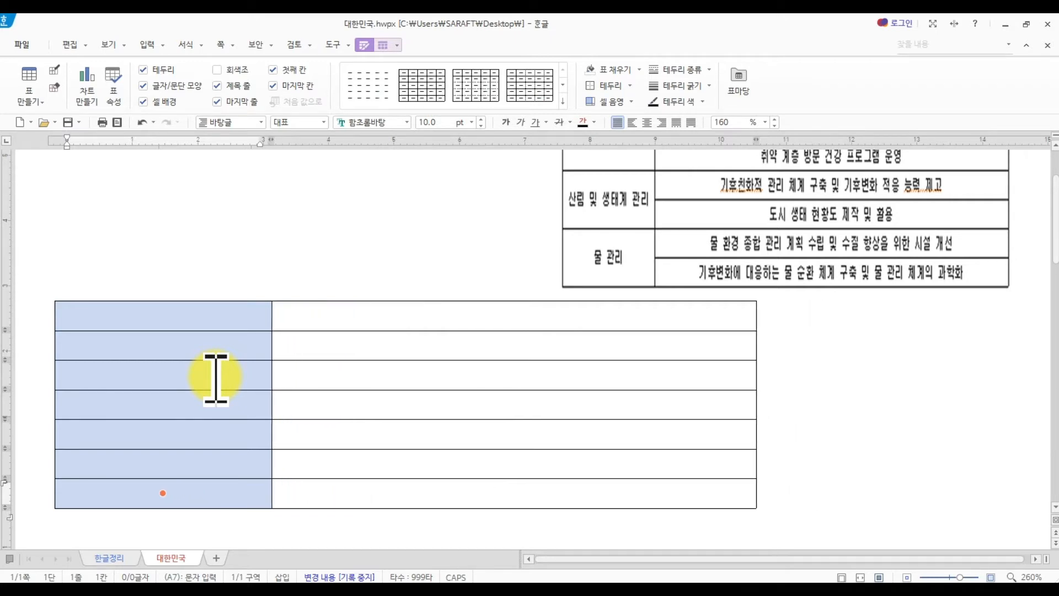
# Narrow all cells of the second column to about 6.4 cm, shrinking the overall table.
pyautogui.click(499, 324)
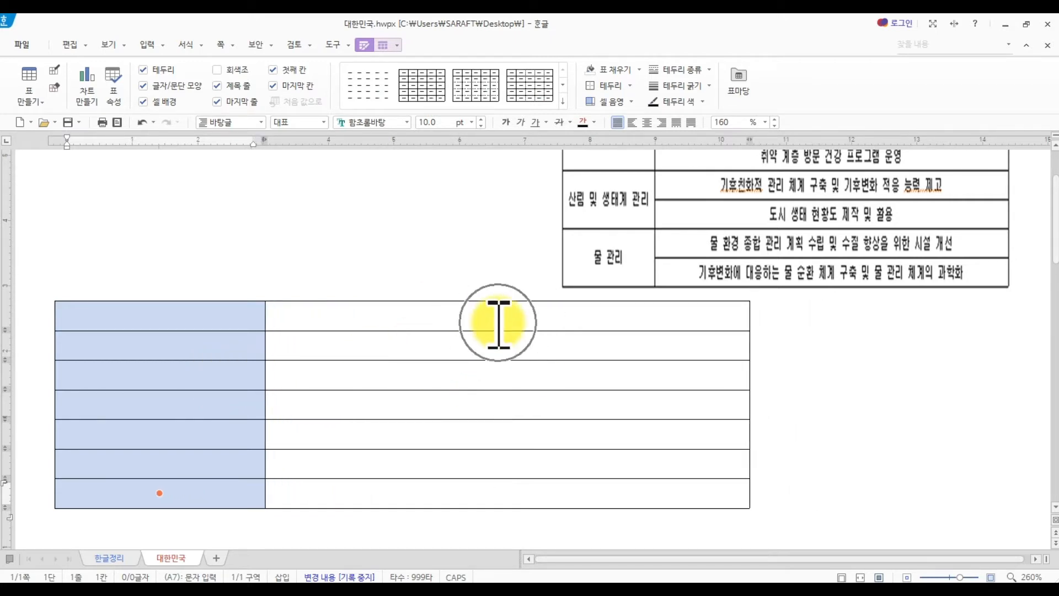
pyautogui.moveTo(497, 323); pyautogui.dragTo(493, 497)
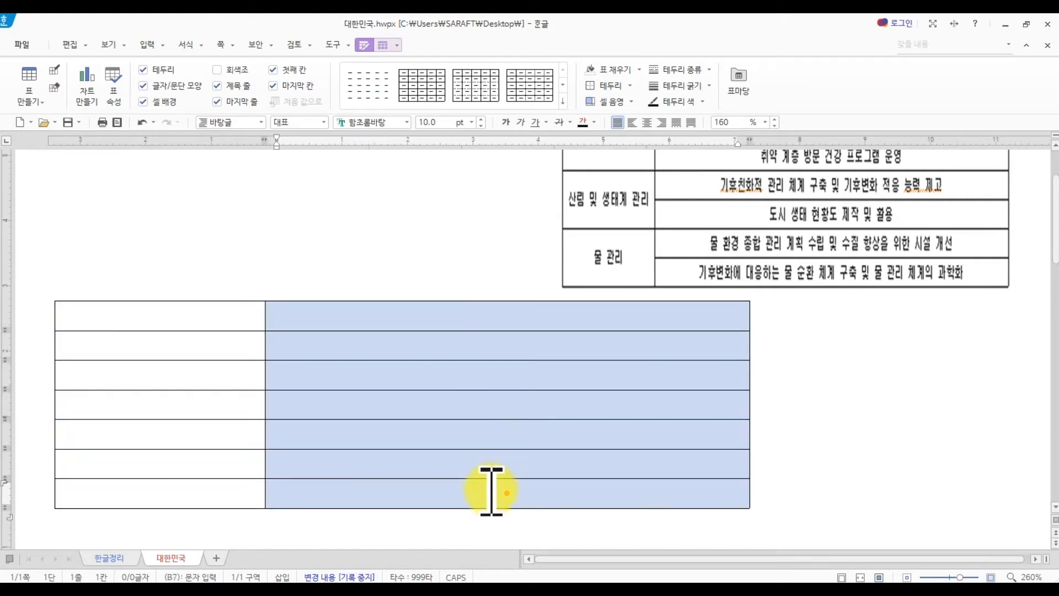
pyautogui.hotkey('ctrl', 'Left')
pyautogui.hotkey('ctrl', 'Left')
pyautogui.hotkey('ctrl', 'Left')
pyautogui.hotkey('ctrl', 'Left')
pyautogui.hotkey('ctrl', 'Left')
pyautogui.hotkey('ctrl', 'Left')
pyautogui.hotkey('ctrl', 'Left')
pyautogui.hotkey('ctrl', 'Left')
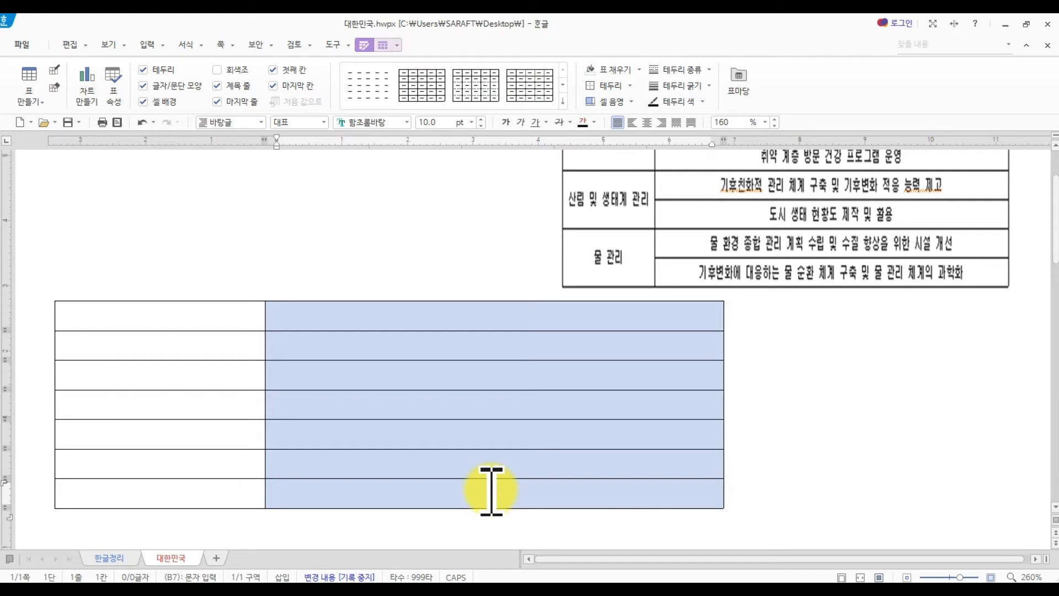
pyautogui.hotkey('ctrl', 'Left')
pyautogui.hotkey('ctrl', 'Left')
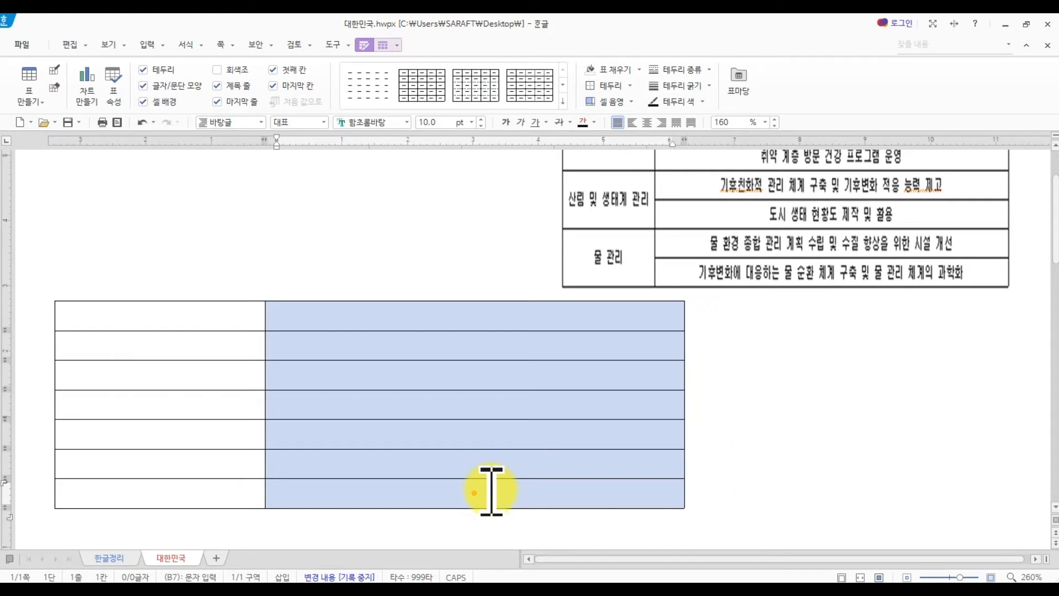
# Narrow both table columns together until the whole table is about 9.2 cm wide.
pyautogui.moveTo(177, 314); pyautogui.dragTo(474, 494)
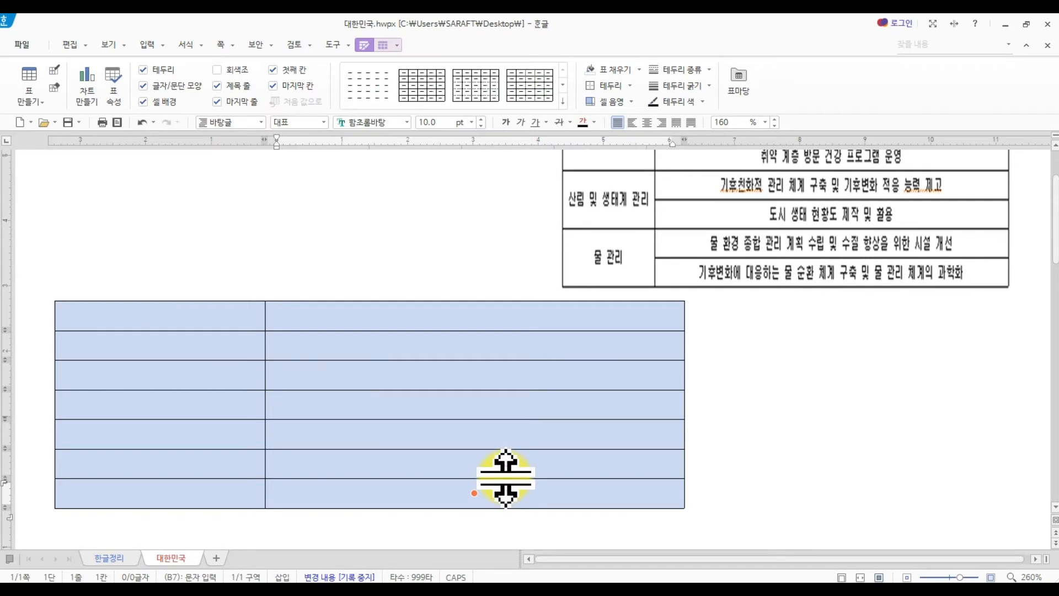
pyautogui.hotkey('ctrl', 'Left')
pyautogui.hotkey('ctrl', 'Left')
pyautogui.hotkey('ctrl', 'Left')
pyautogui.hotkey('ctrl', 'Left')
pyautogui.hotkey('ctrl', 'Left')
pyautogui.hotkey('ctrl', 'Right')
pyautogui.hotkey('ctrl', 'Right')
pyautogui.hotkey('ctrl', 'Right')
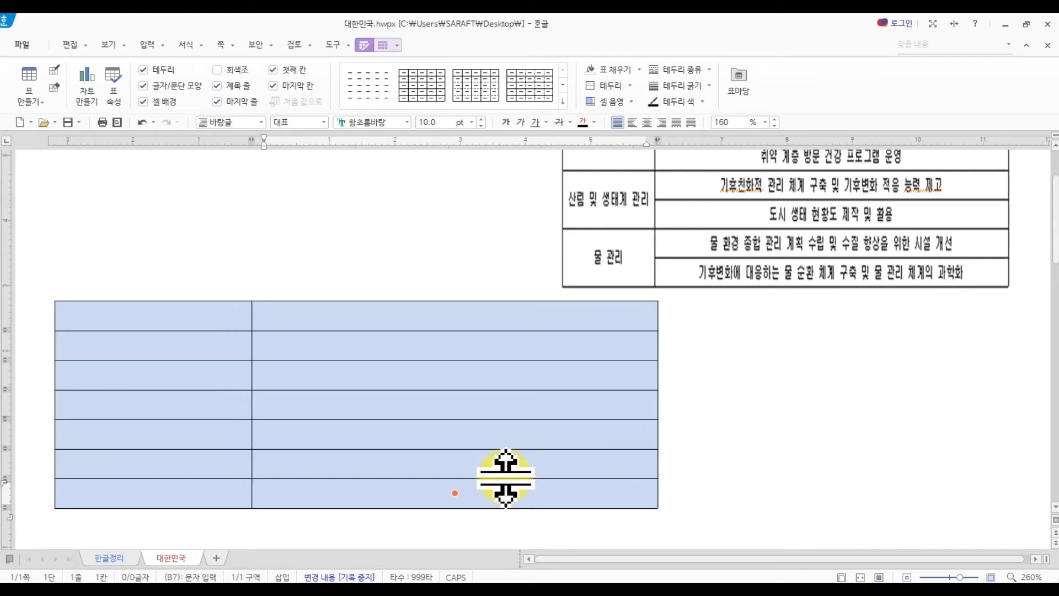
# Increase the height of all table rows and reduce it back again.
pyautogui.hotkey('ctrl', 'Down')
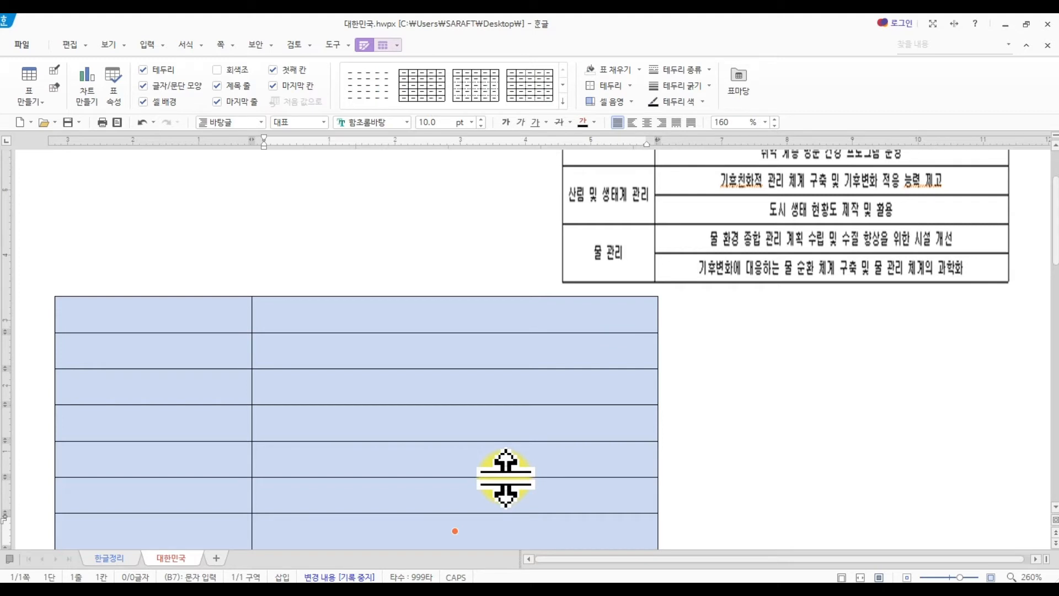
pyautogui.hotkey('ctrl', 'Up')
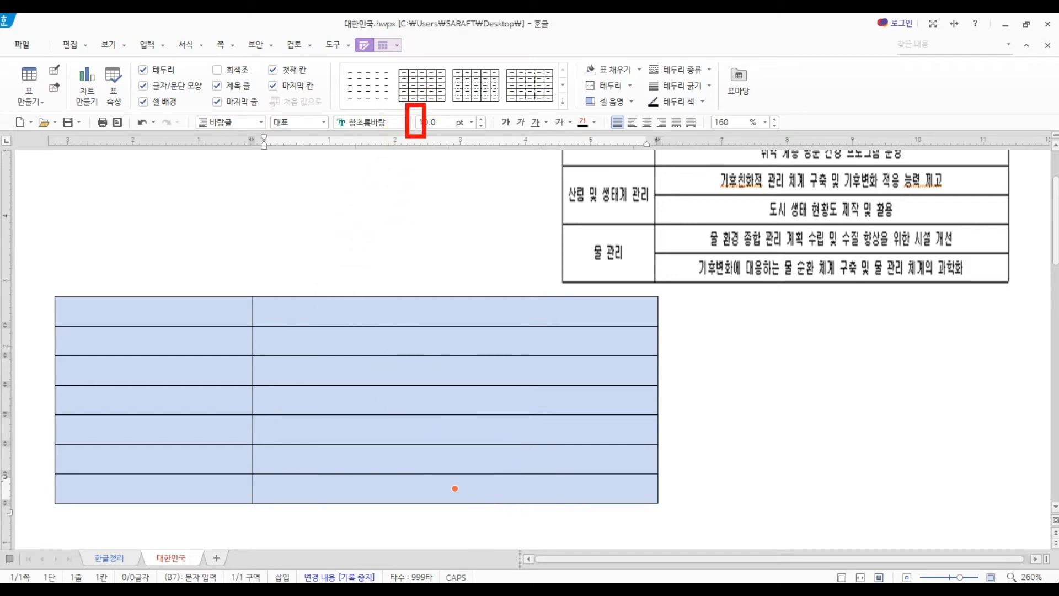
pyautogui.moveTo(51, 301); pyautogui.dragTo(51, 346)
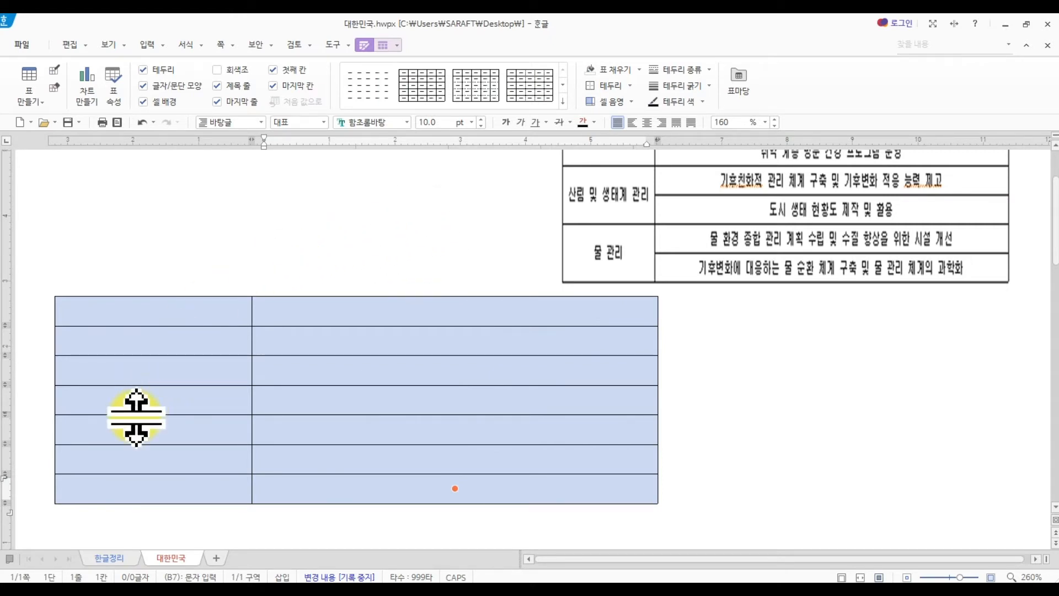
# Enter the headings 구분 and 내용 in the two cells of the new table's first row.
pyautogui.press('Escape')
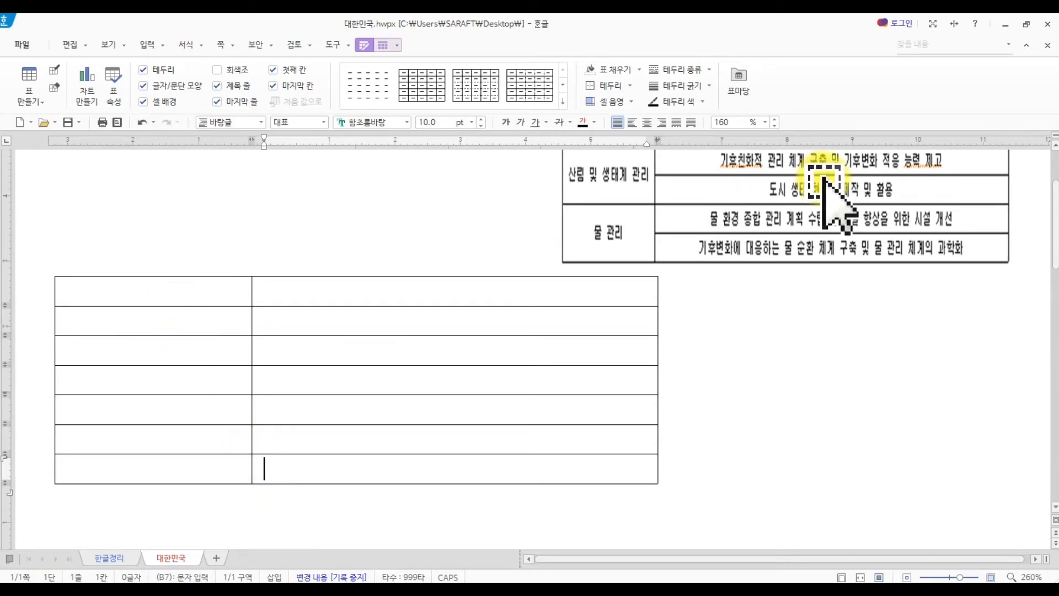
pyautogui.scroll(3, 752, 256)
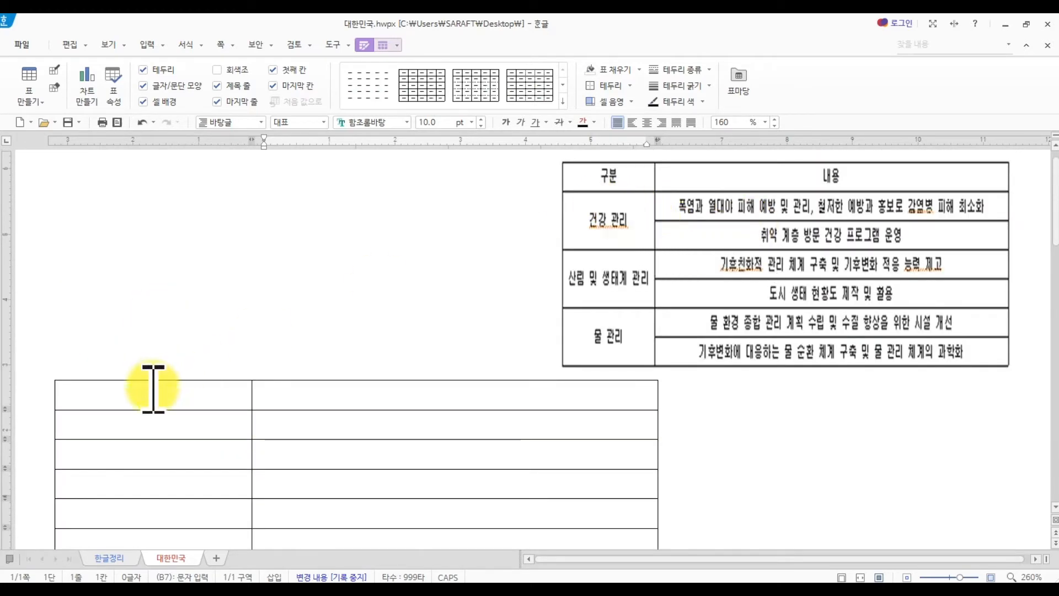
pyautogui.click(125, 395)
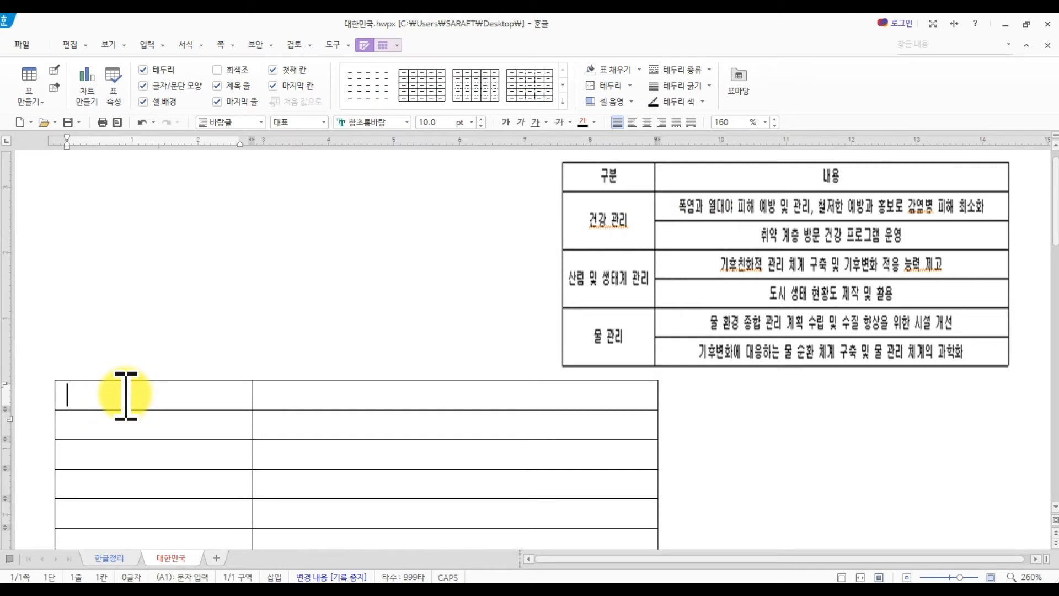
pyautogui.write('ㄱ')
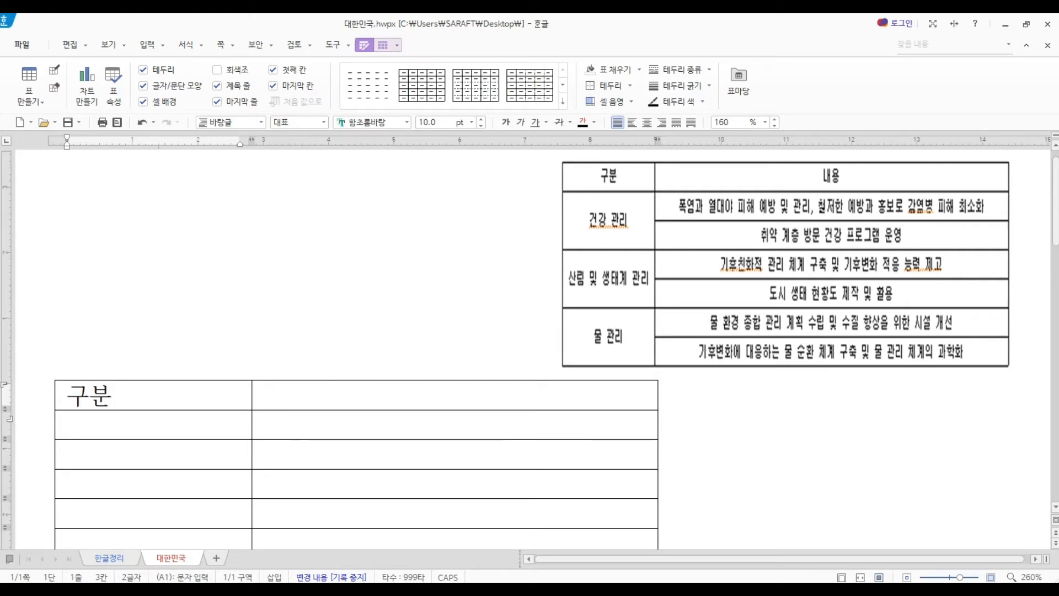
pyautogui.write('ㅜ분')
pyautogui.click(298, 402)
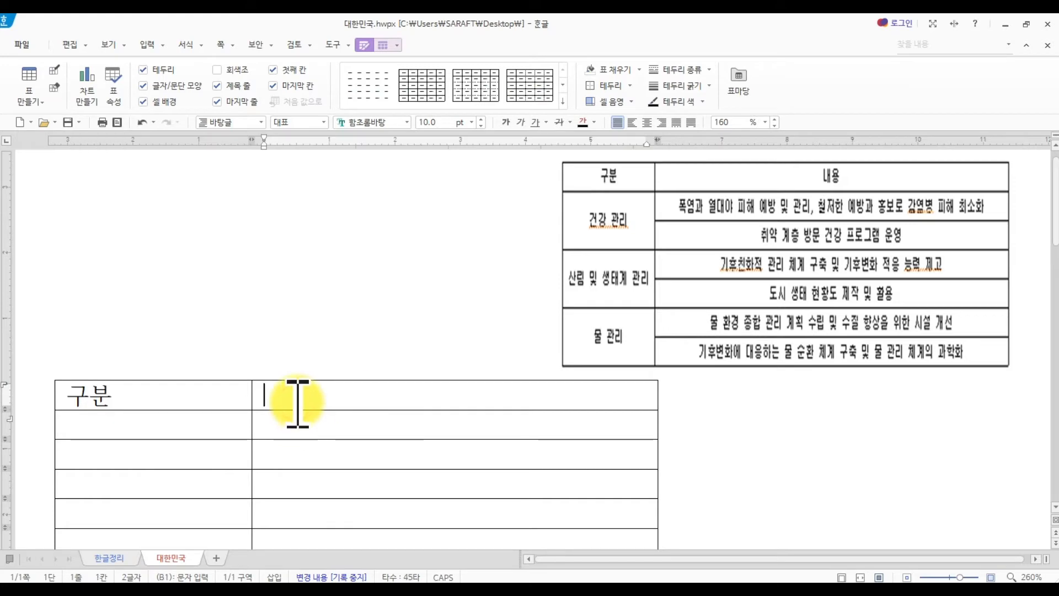
pyautogui.write('내용')
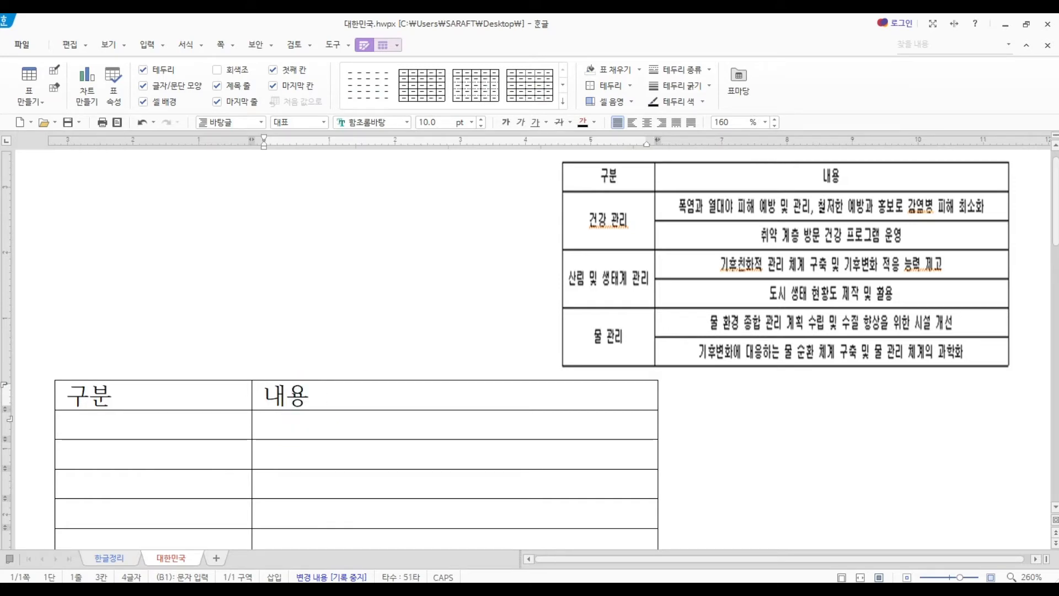
pyautogui.press('Return')
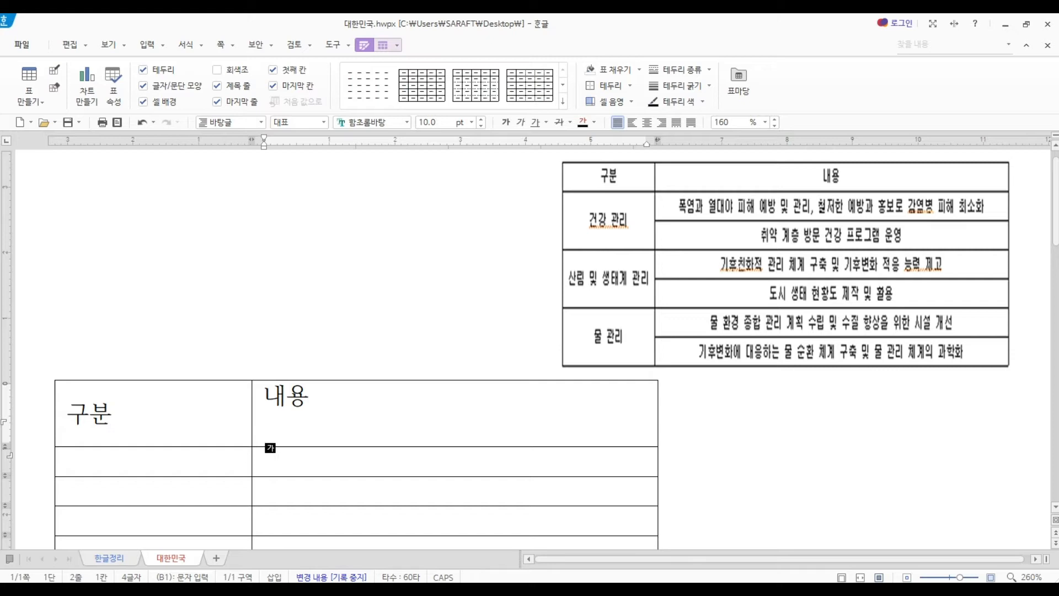
pyautogui.press('BackSpace')
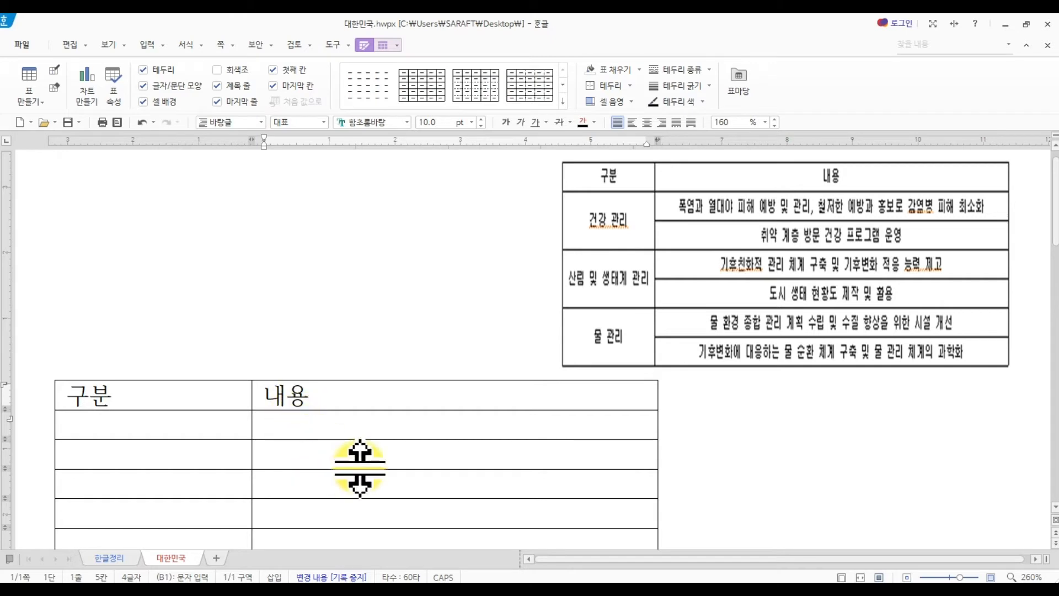
pyautogui.press('Hangul')
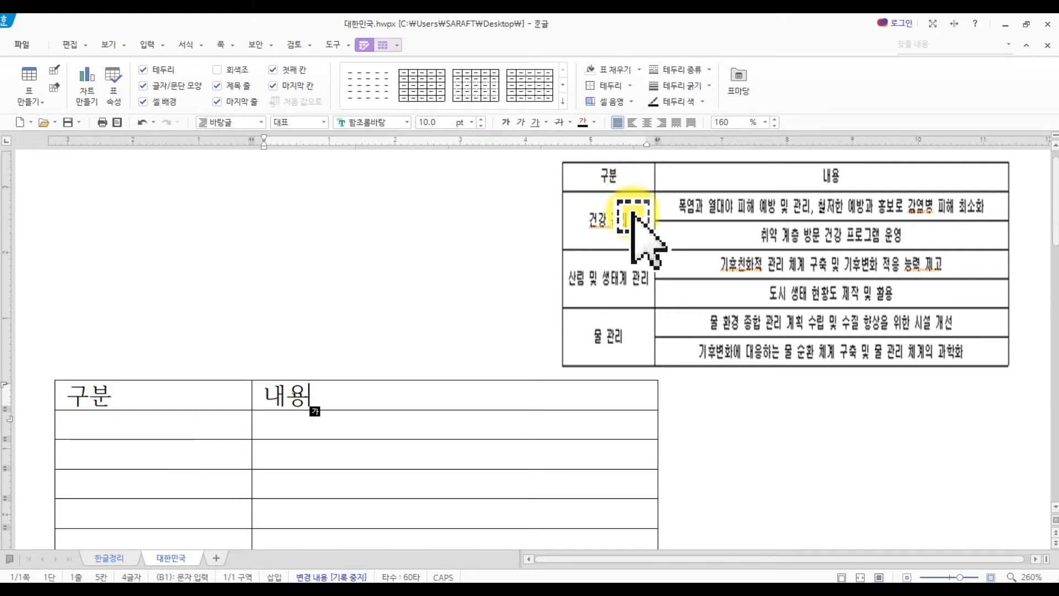
# Merge the first column's cells in rows 2 and 3 and enter 건강 관리 in the merged cell.
pyautogui.moveTo(134, 426); pyautogui.dragTo(154, 455)
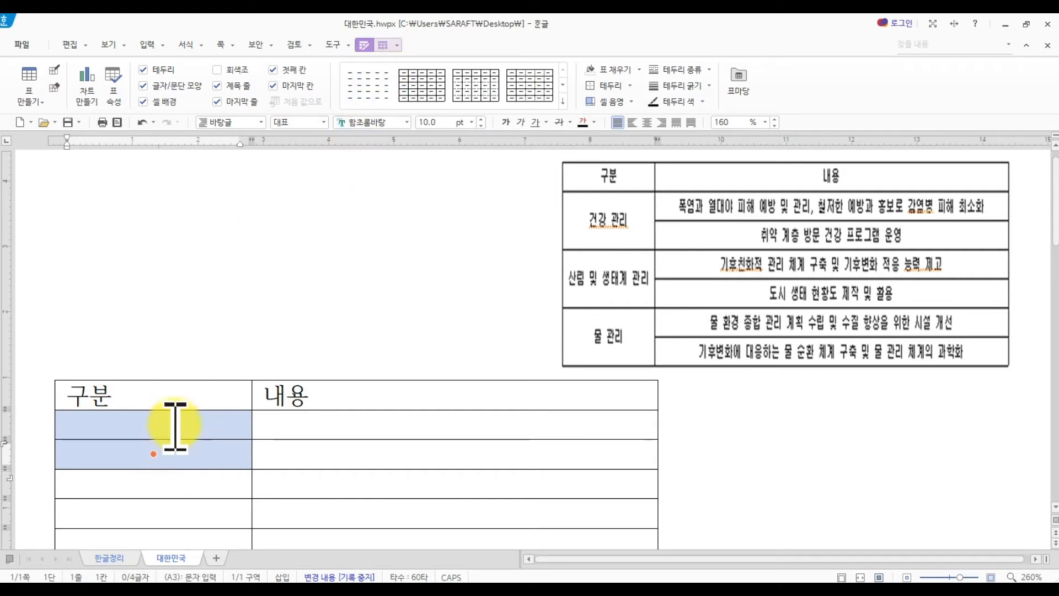
pyautogui.click(398, 46)
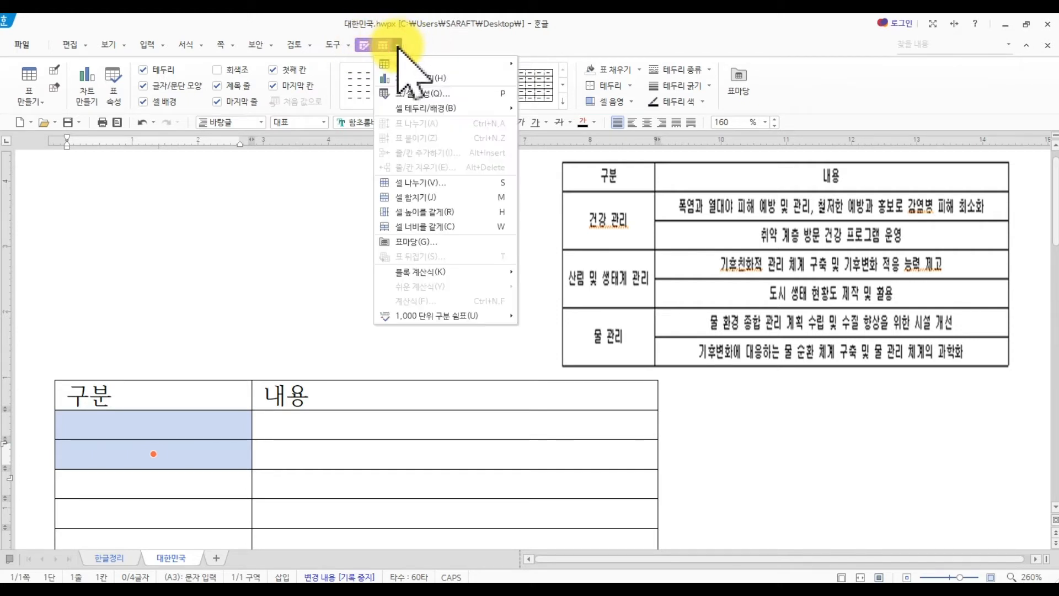
pyautogui.click(424, 198)
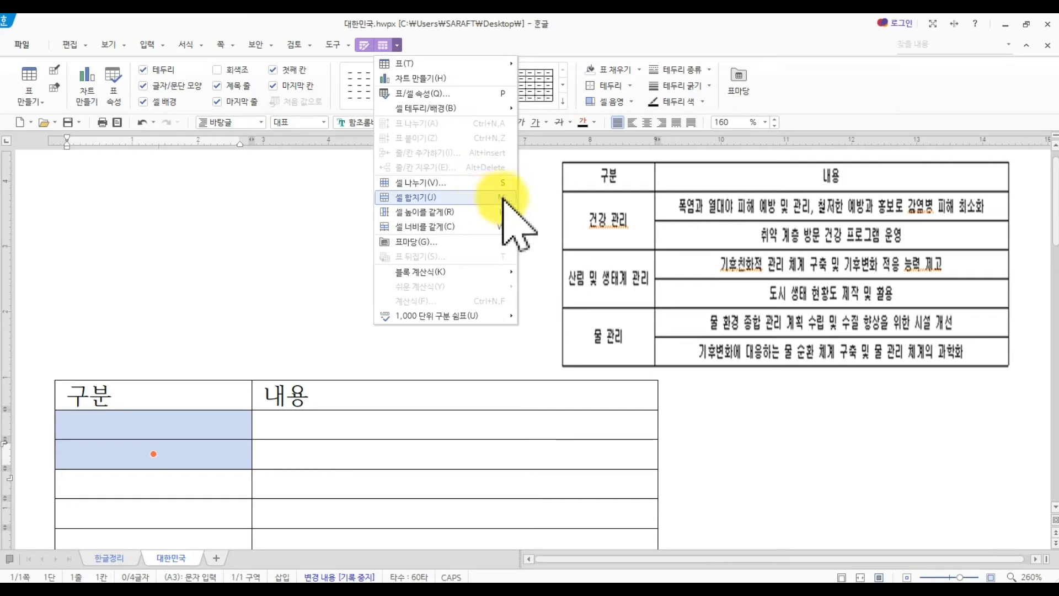
pyautogui.click(436, 197)
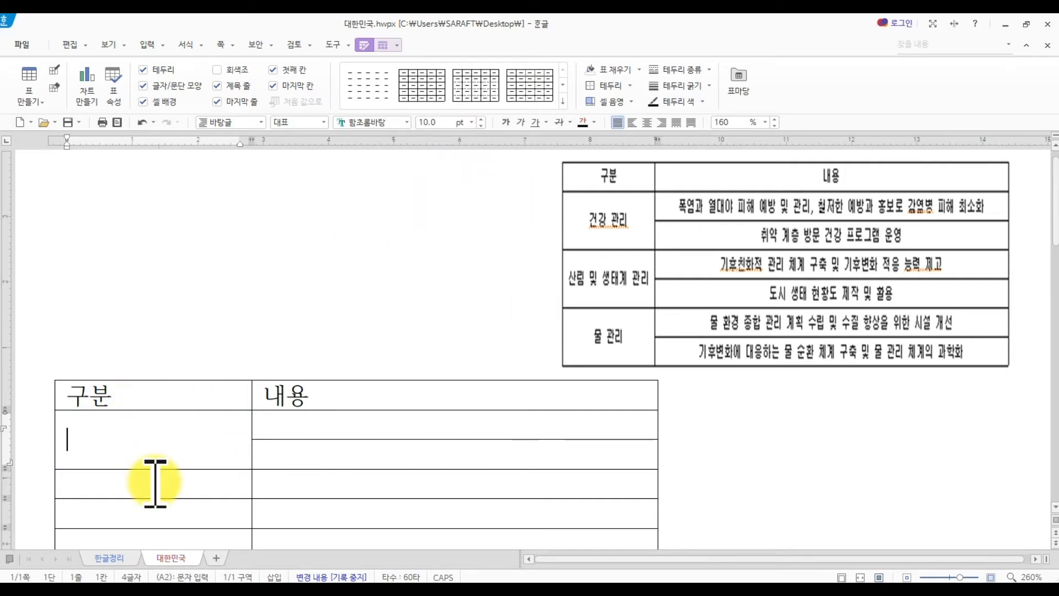
pyautogui.write('건ㄱ')
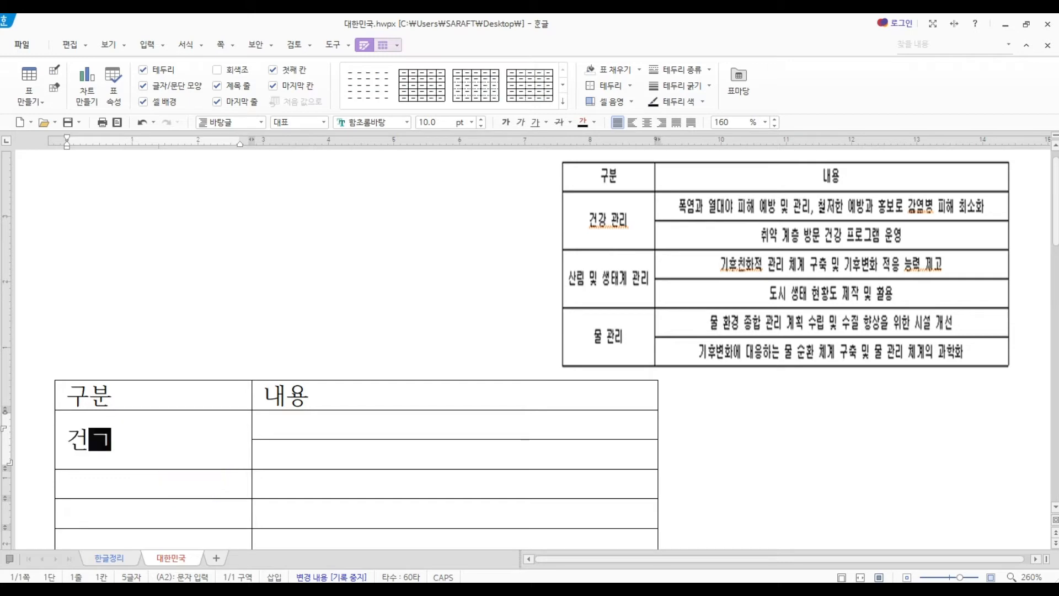
pyautogui.write('ㅏㅇ 관리')
# Merge the first column's cells in rows 4 and 5 and enter 산림 in the merged cell.
pyautogui.scroll(-3, 166, 489)
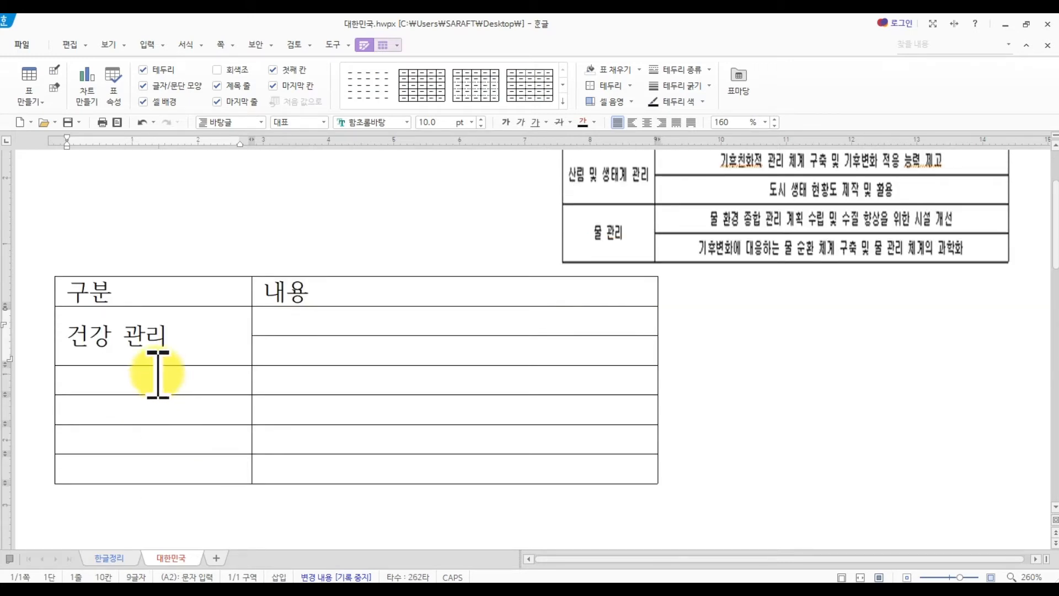
pyautogui.moveTo(158, 375); pyautogui.dragTo(154, 403)
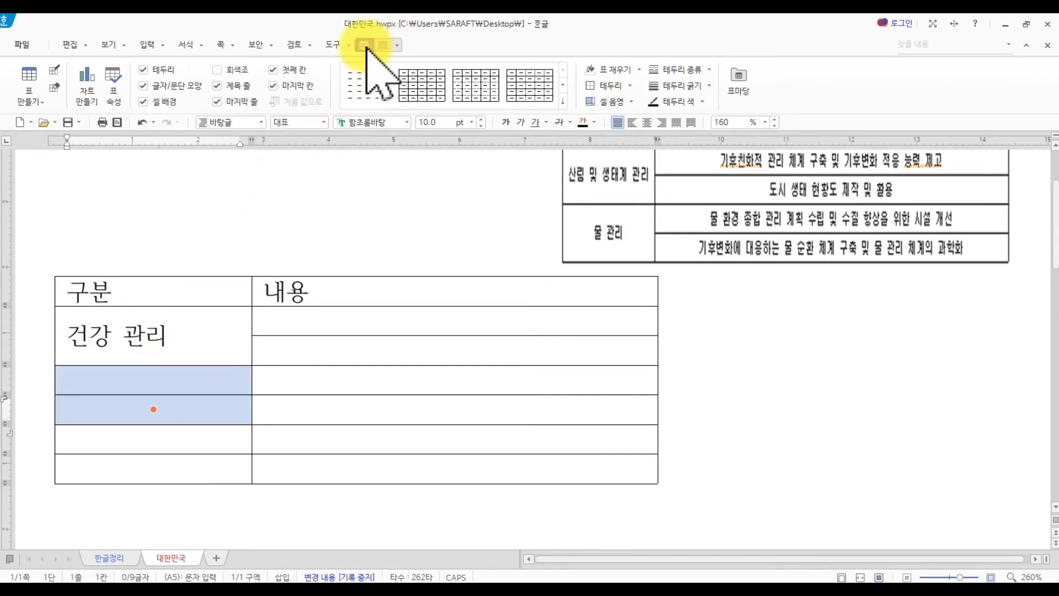
pyautogui.rightClick(176, 389)
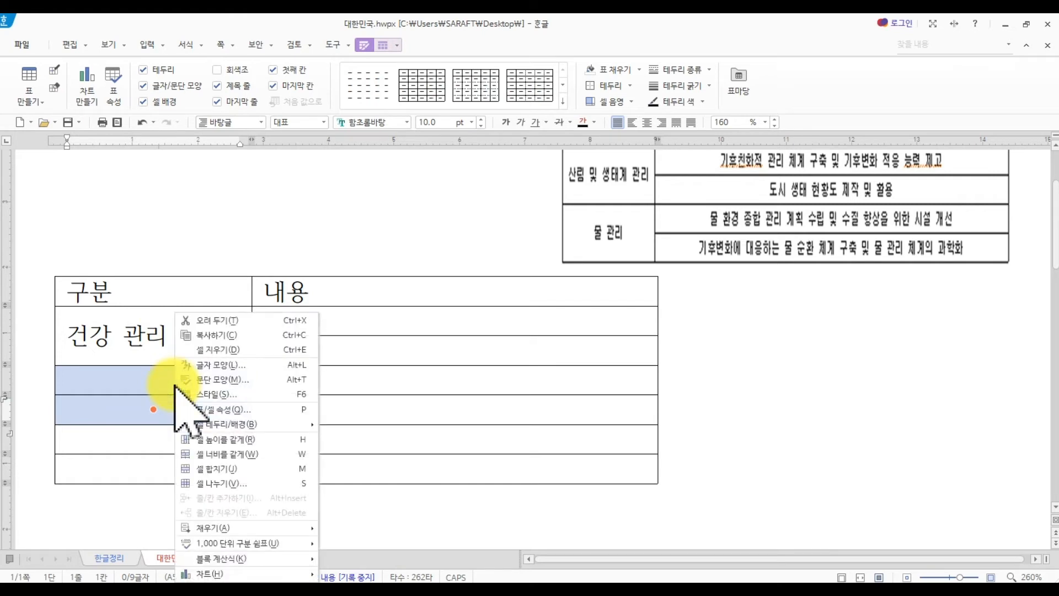
pyautogui.click(225, 468)
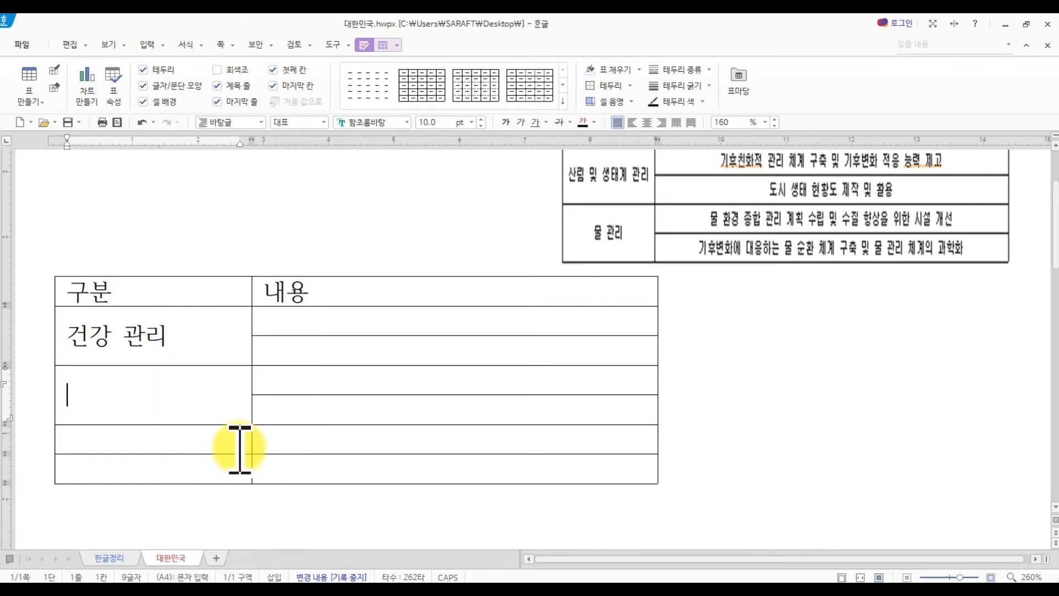
pyautogui.write('선라')
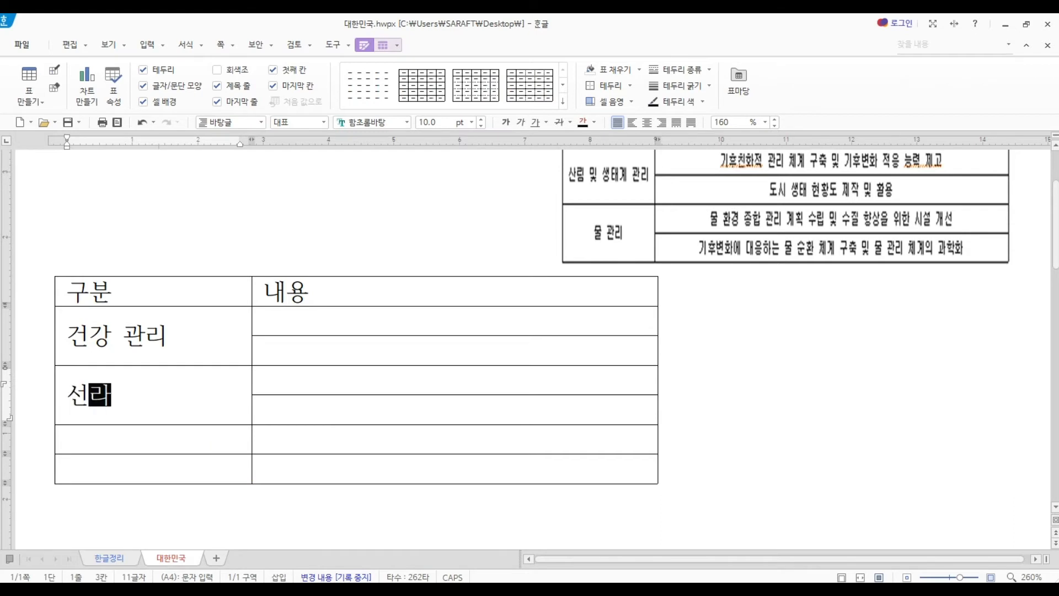
pyautogui.press('BackSpace')
pyautogui.write('서')
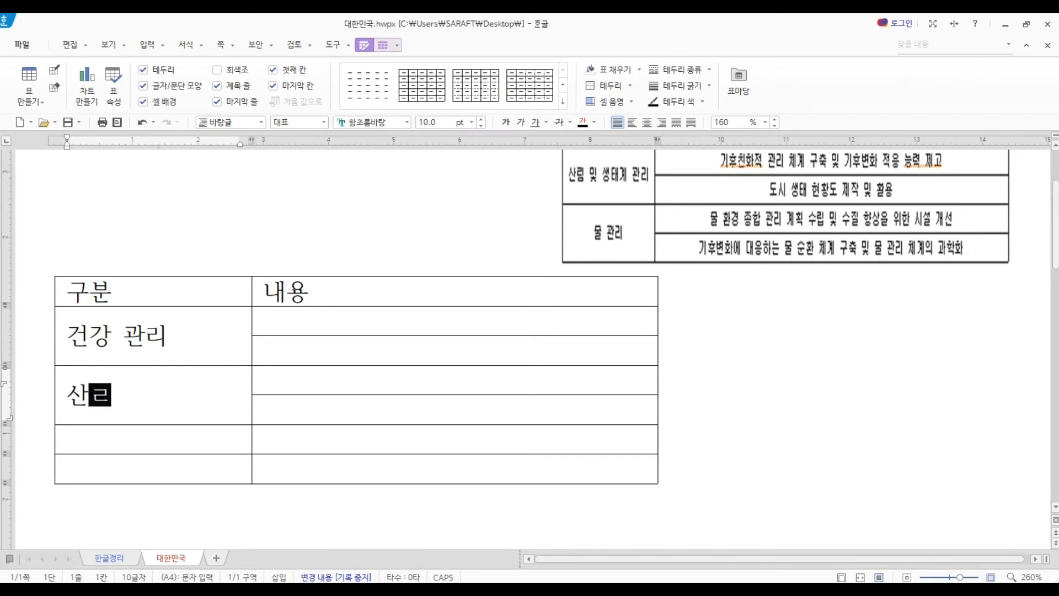
# Merge the first column's last two cells and enter 물관리 in the merged cell.
pyautogui.moveTo(127, 444)
pyautogui.mouseDown()
pyautogui.moveTo(135, 437)
pyautogui.moveTo(132, 463)
pyautogui.mouseUp()
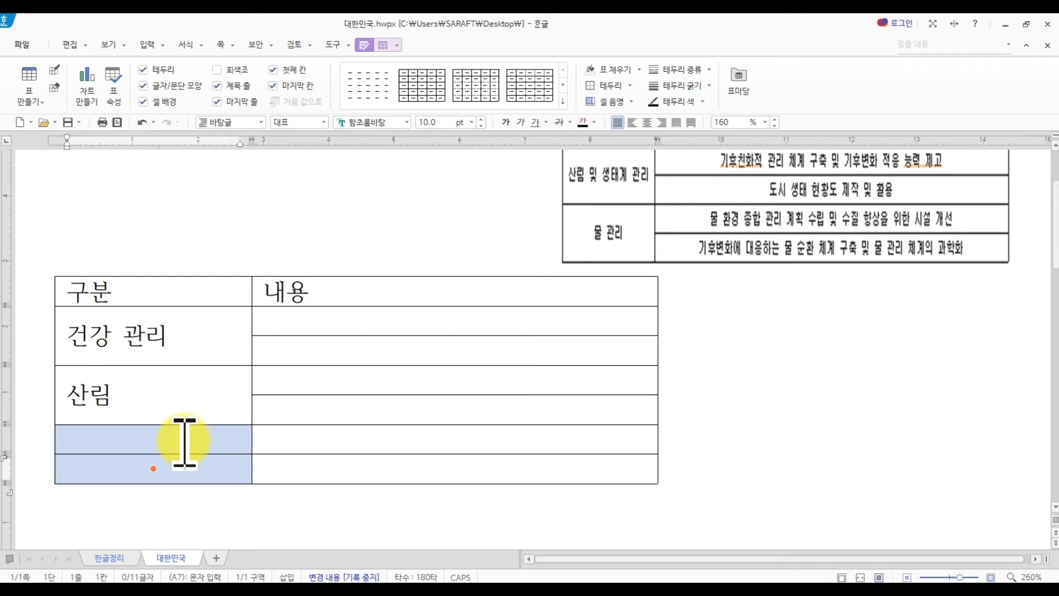
pyautogui.press('m')
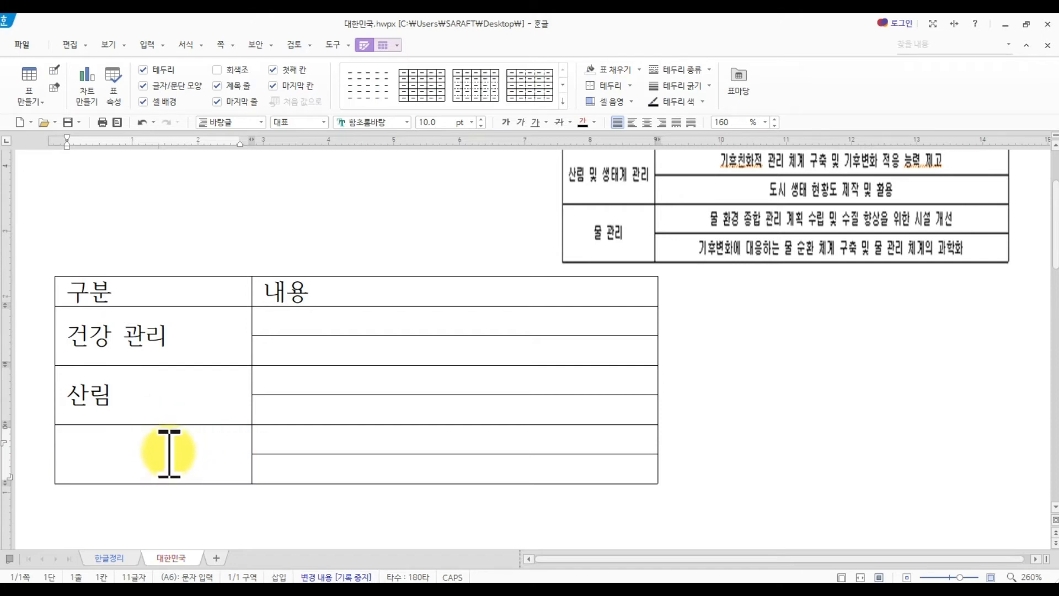
pyautogui.write('물관리')
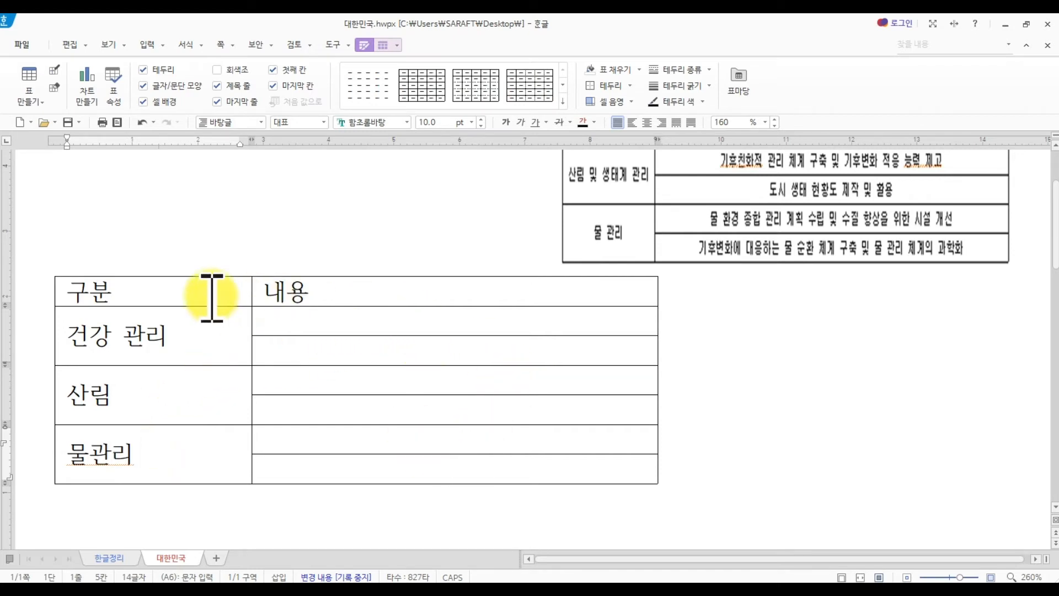
# Enter 도시 in the second column's lower cell beside 산림.
pyautogui.click(414, 330)
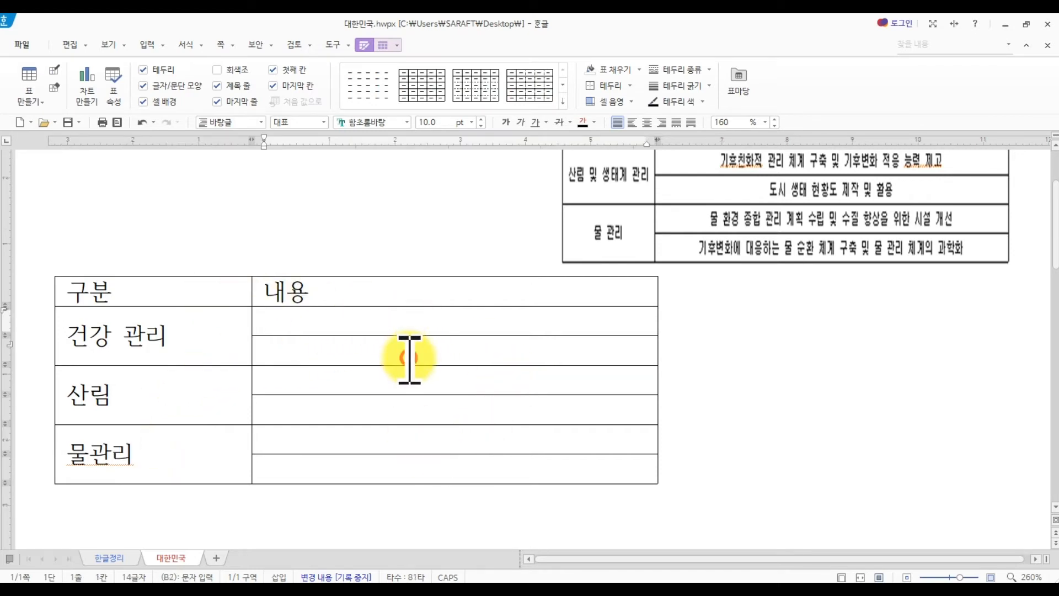
pyautogui.click(374, 409)
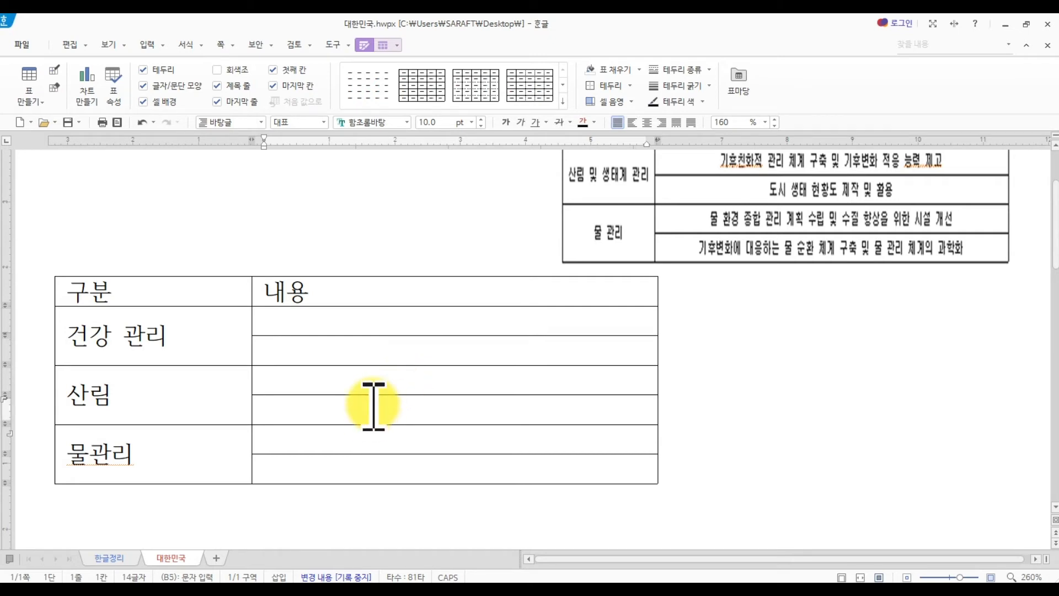
pyautogui.write('도시')
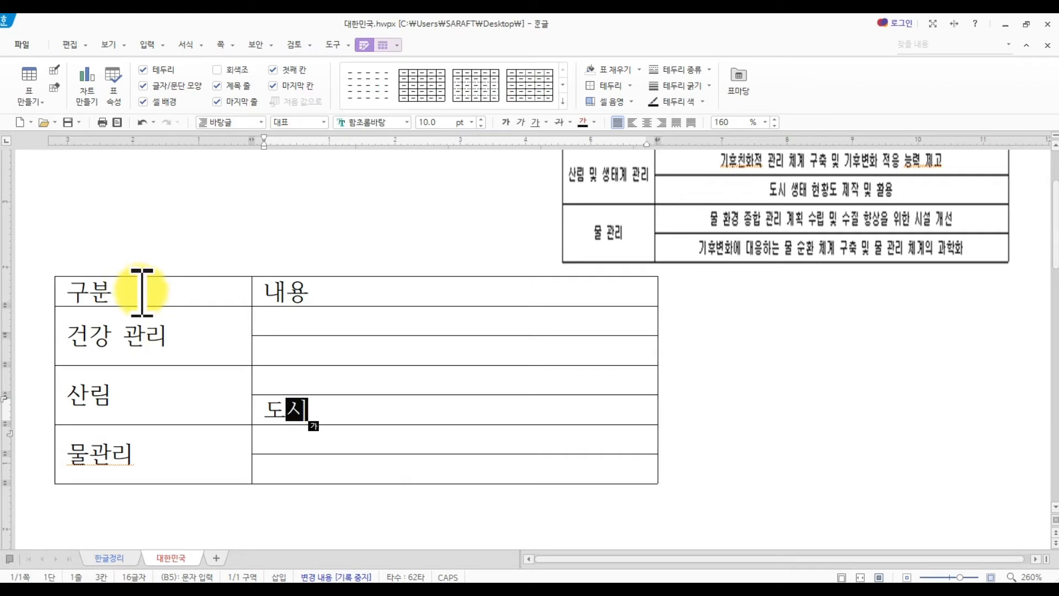
# Center-align the text in all cells of the table.
pyautogui.moveTo(143, 291)
pyautogui.mouseDown()
pyautogui.moveTo(272, 402)
pyautogui.moveTo(436, 467)
pyautogui.mouseUp()
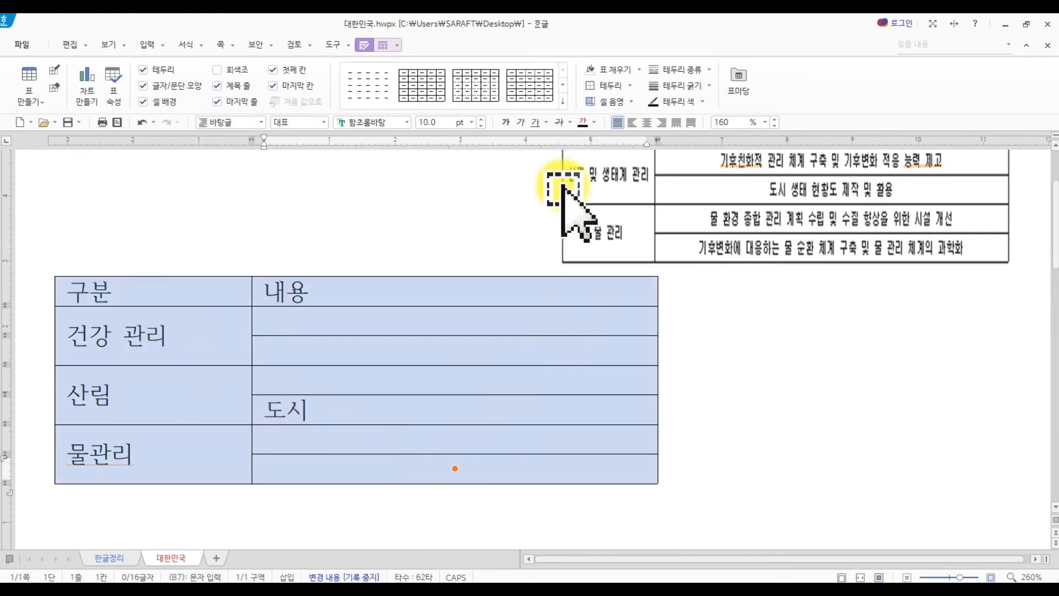
pyautogui.click(205, 46)
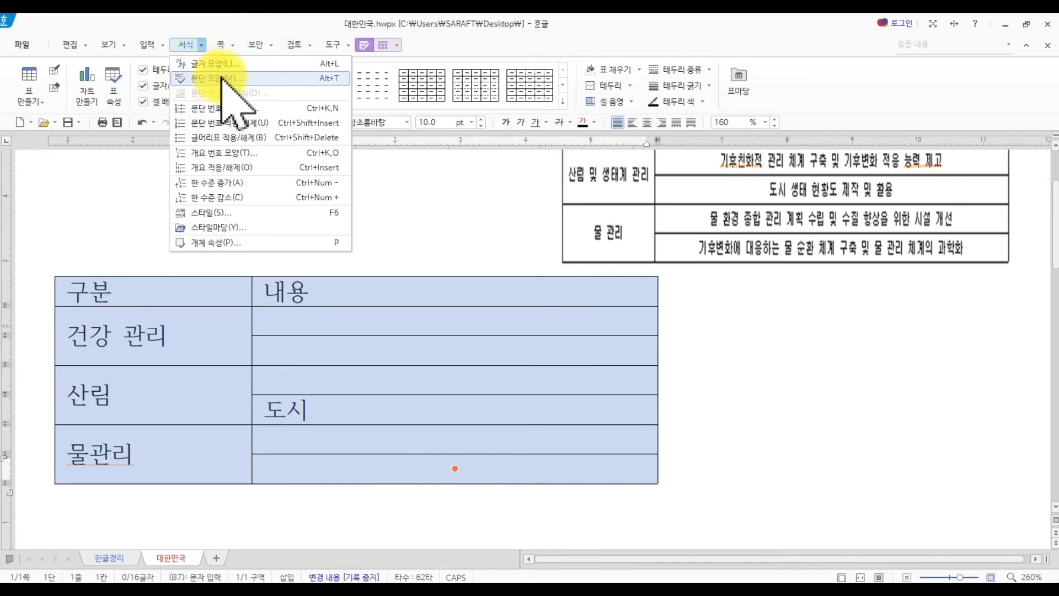
pyautogui.click(647, 123)
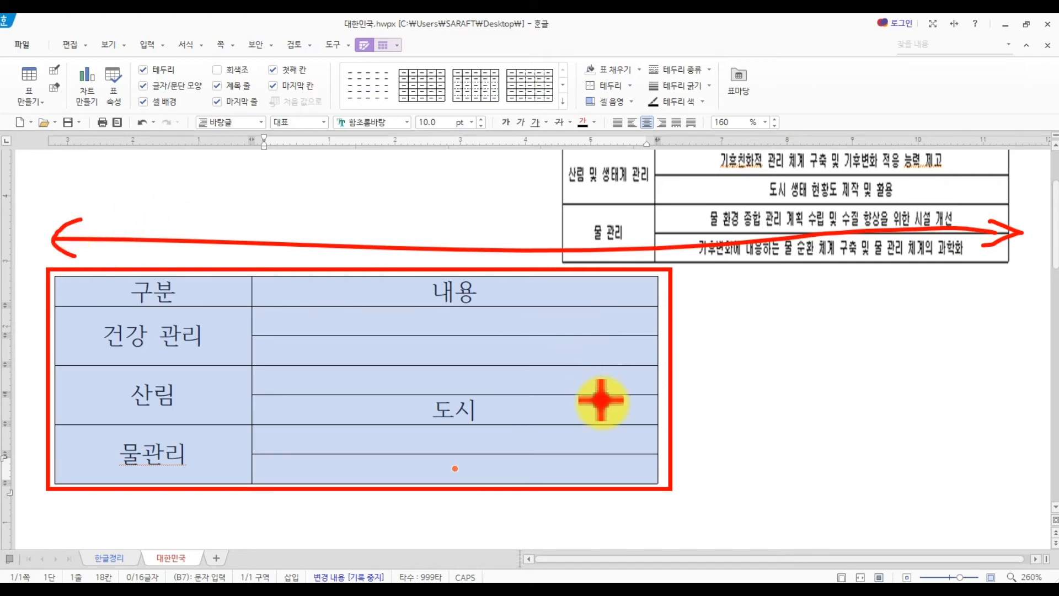
# Check the 한글정리 notes on centering the table itself and return to the 대한민국 document.
pyautogui.click(110, 559)
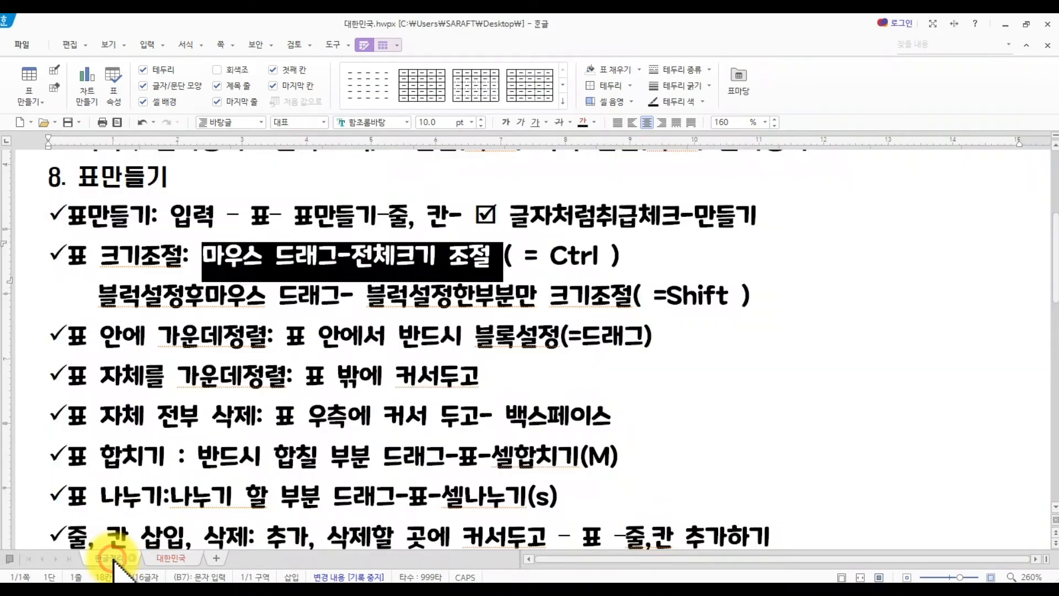
pyautogui.moveTo(63, 375); pyautogui.dragTo(494, 375)
pyautogui.click(258, 537)
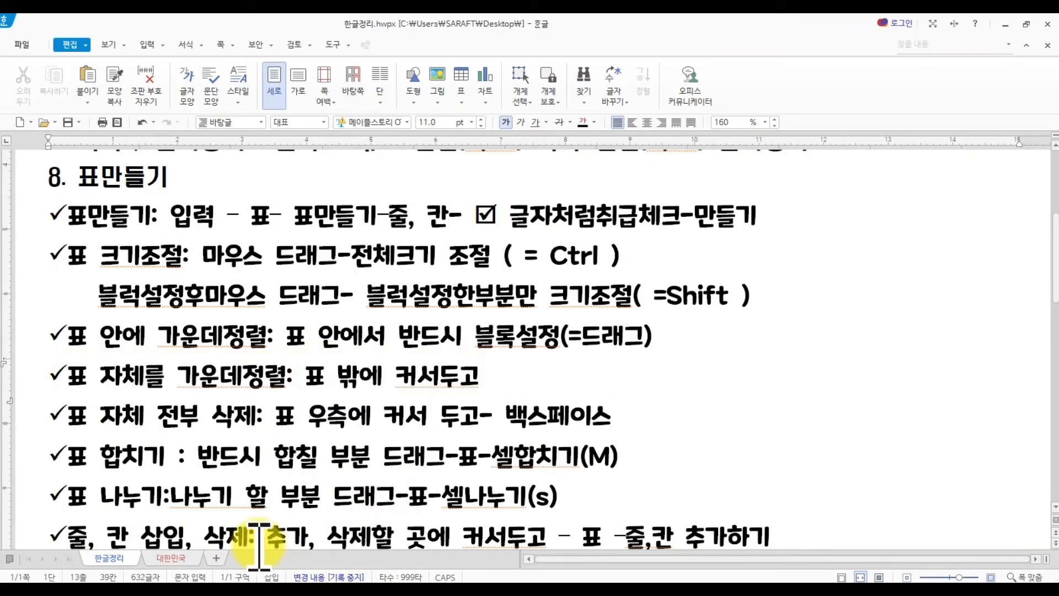
pyautogui.click(171, 558)
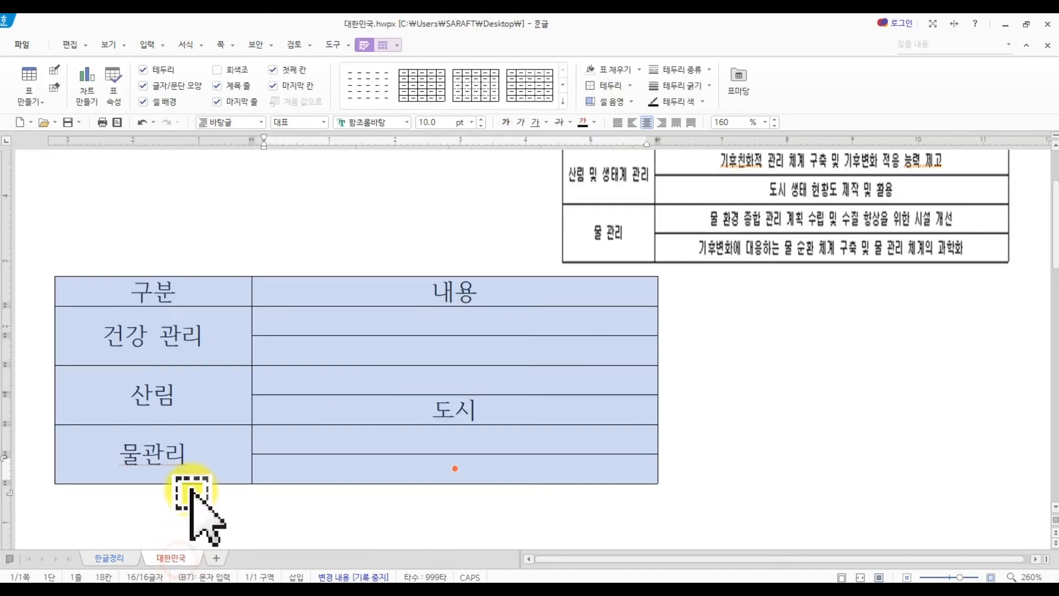
# Center the whole table on the page with the text cursor placed just outside it.
pyautogui.click(674, 392)
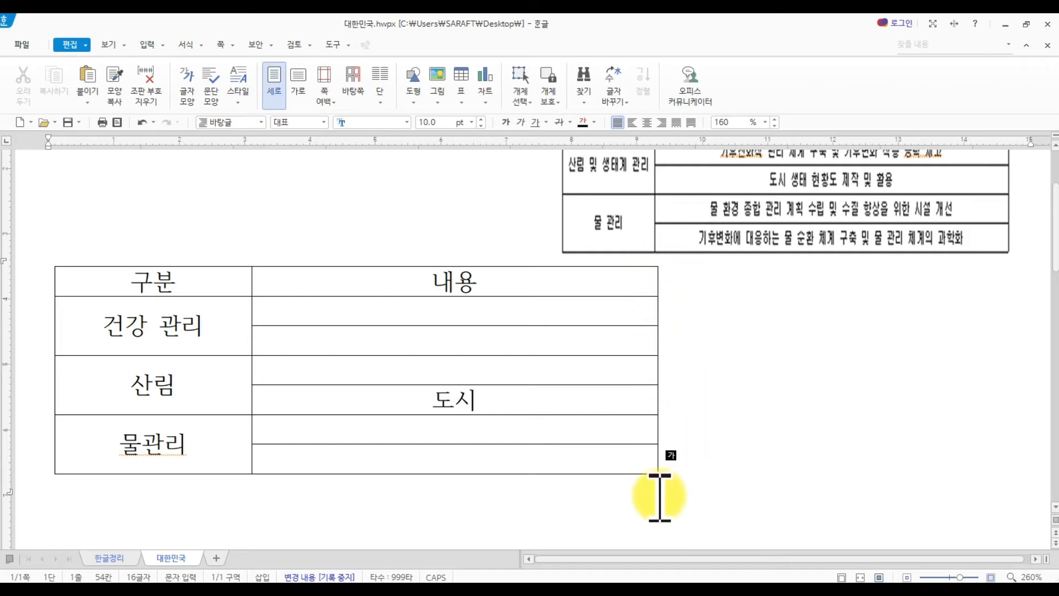
pyautogui.click(663, 424)
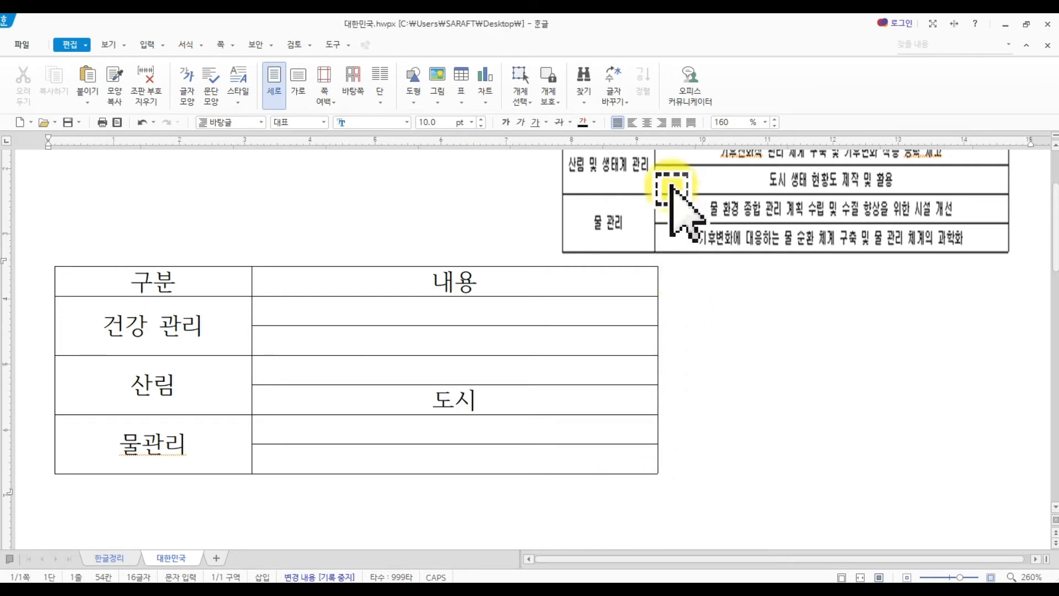
pyautogui.click(650, 123)
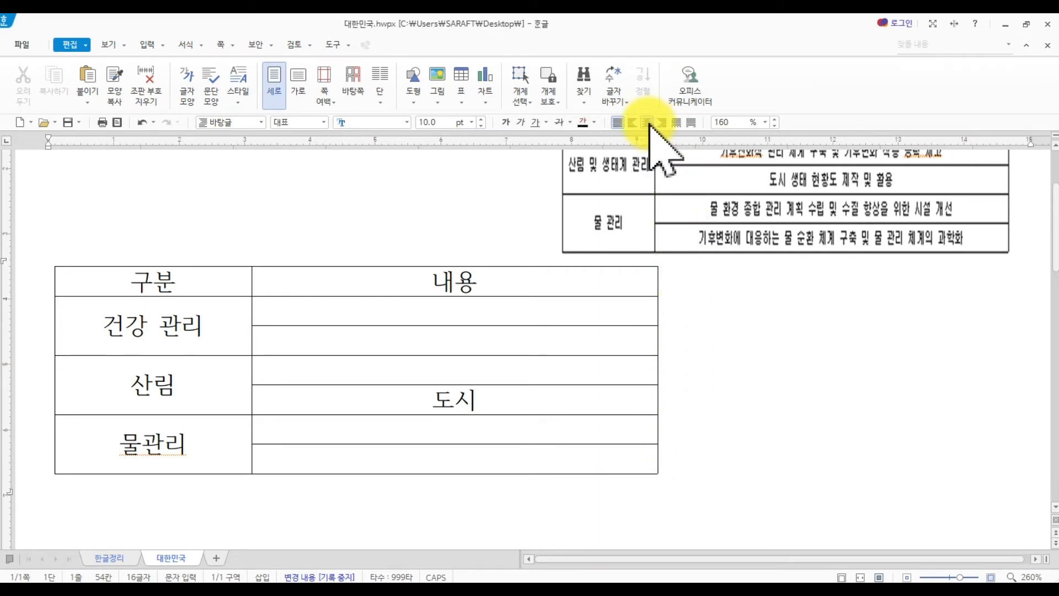
# Apply center alignment to the line that holds the table.
pyautogui.click(649, 124)
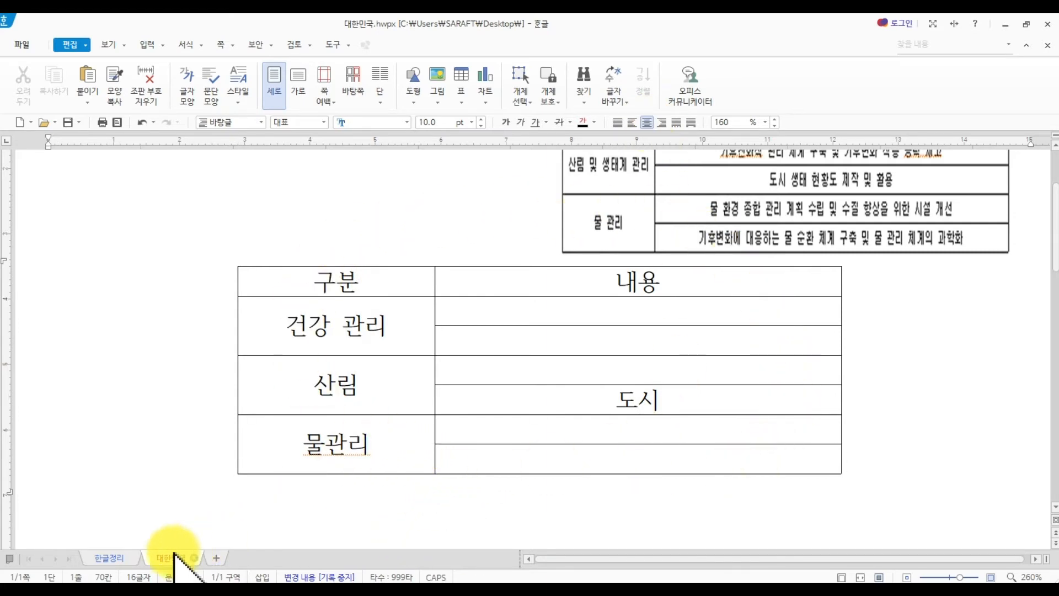
# Check the 한글정리 notes on deleting an entire table and return to the 대한민국 document.
pyautogui.click(108, 558)
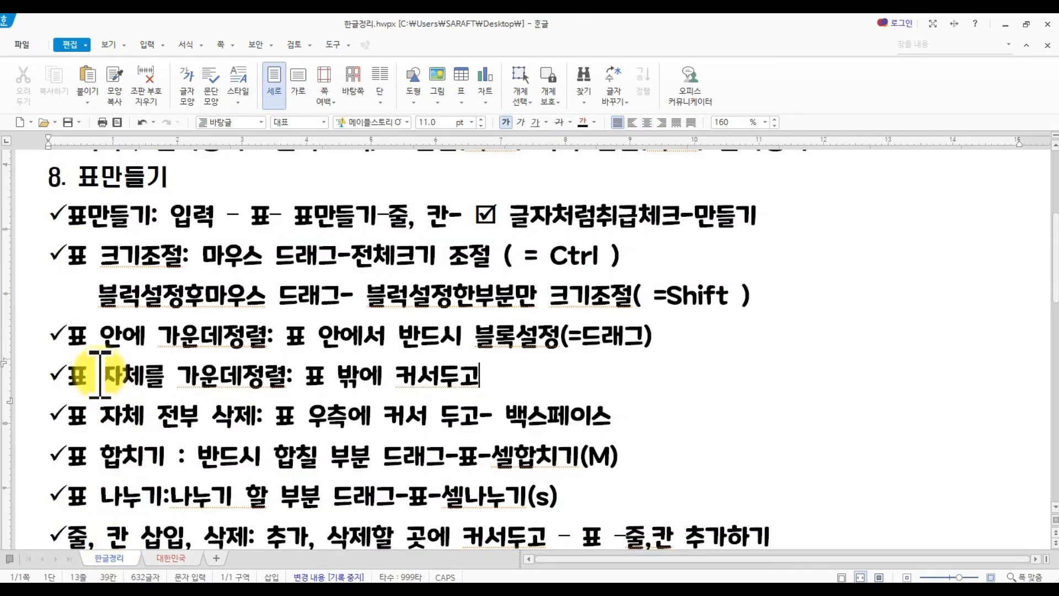
pyautogui.moveTo(54, 419); pyautogui.dragTo(244, 420)
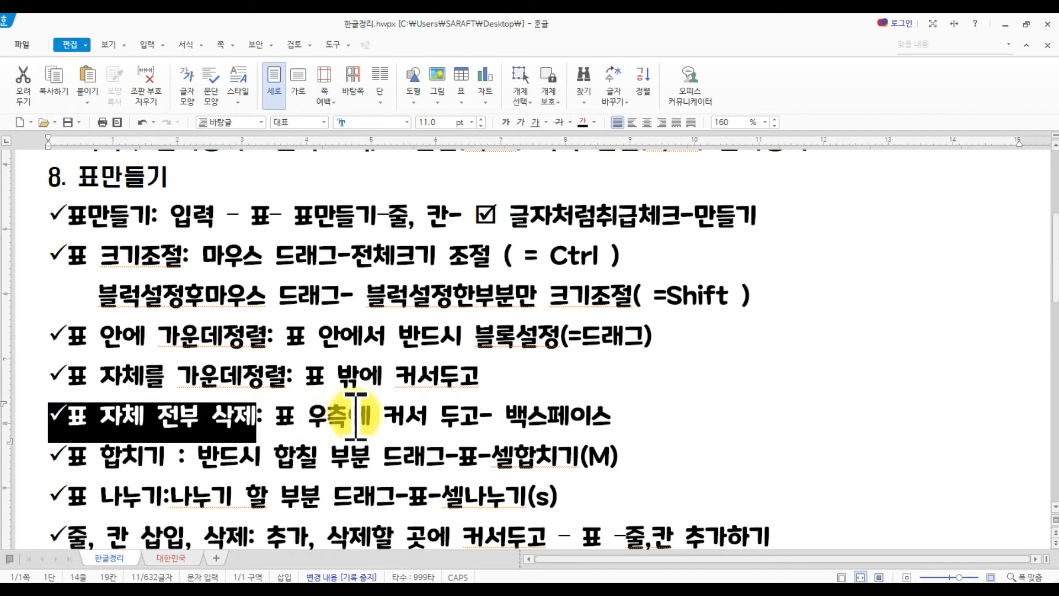
pyautogui.click(175, 558)
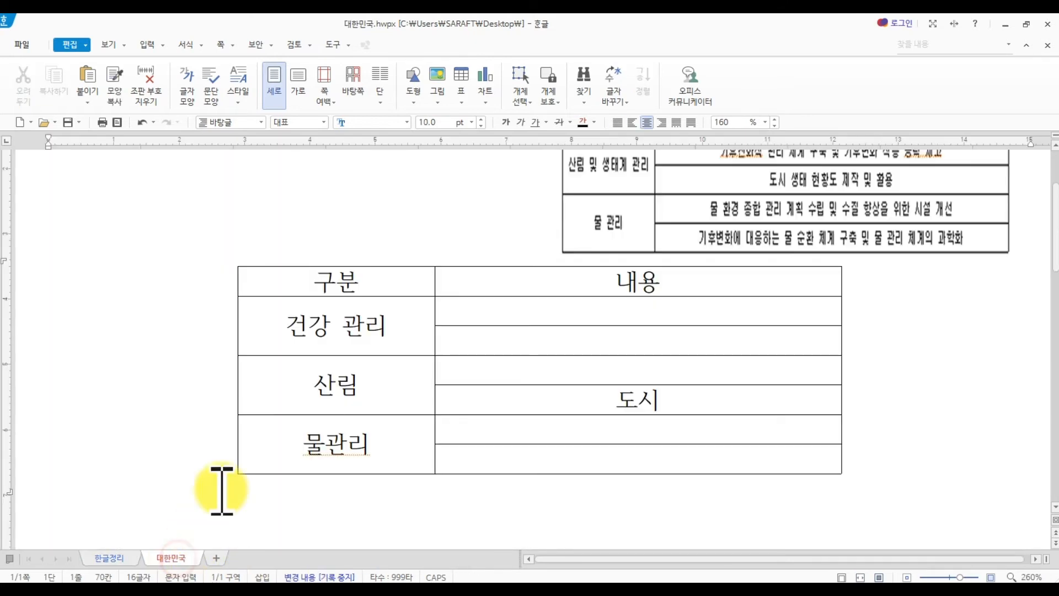
# Delete the entire table with the text cursor just outside its right edge, and undo the deletion.
pyautogui.click(860, 441)
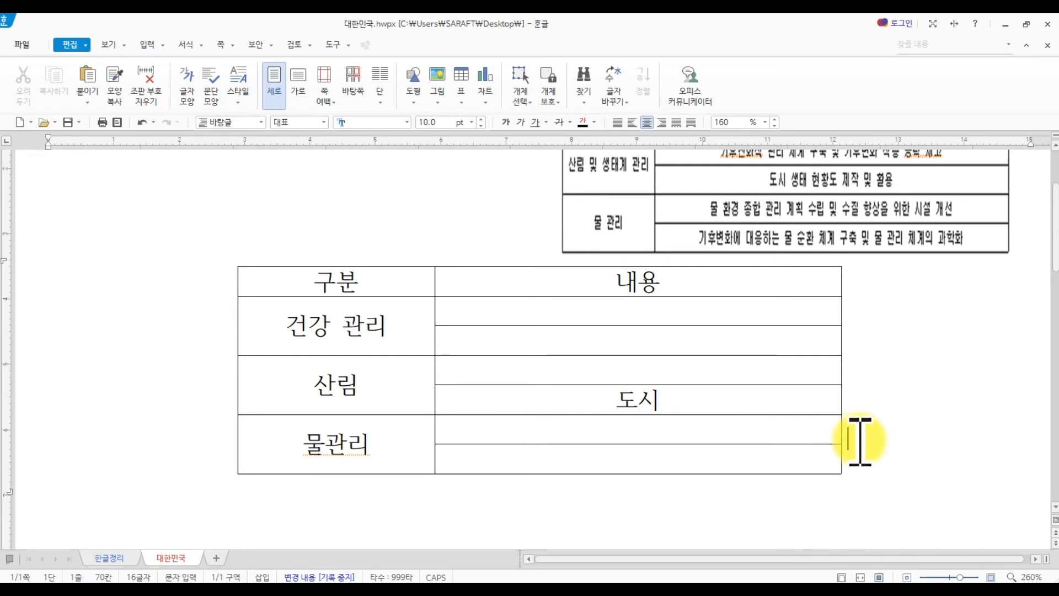
pyautogui.press('BackSpace')
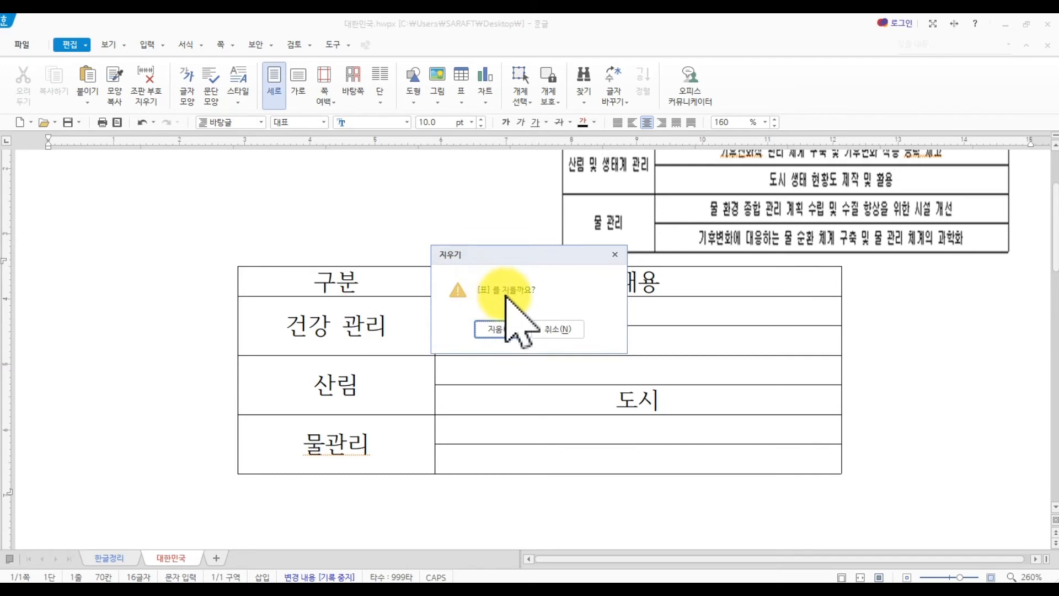
pyautogui.click(500, 329)
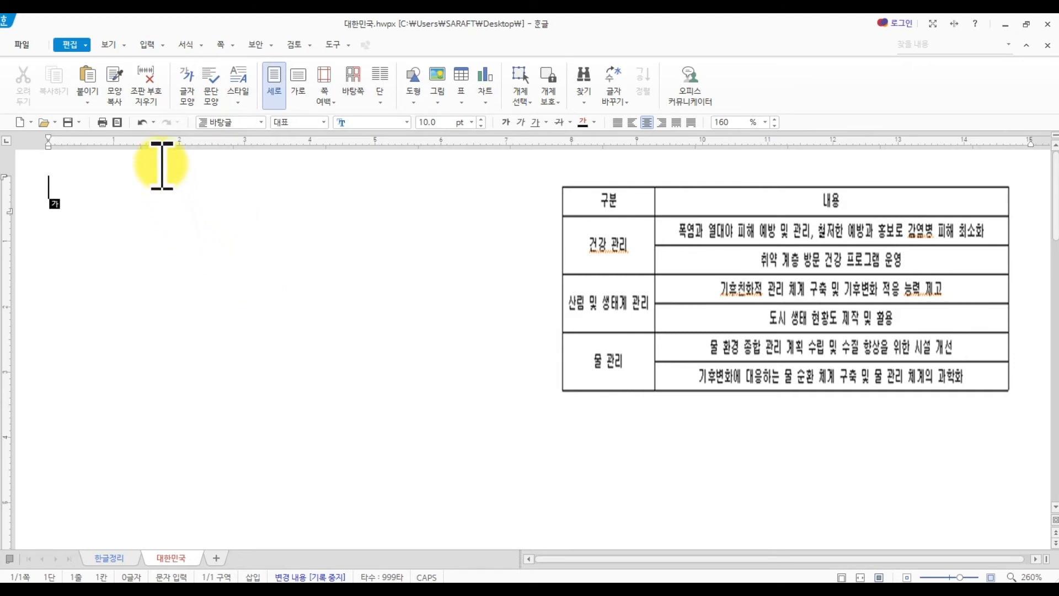
pyautogui.click(142, 122)
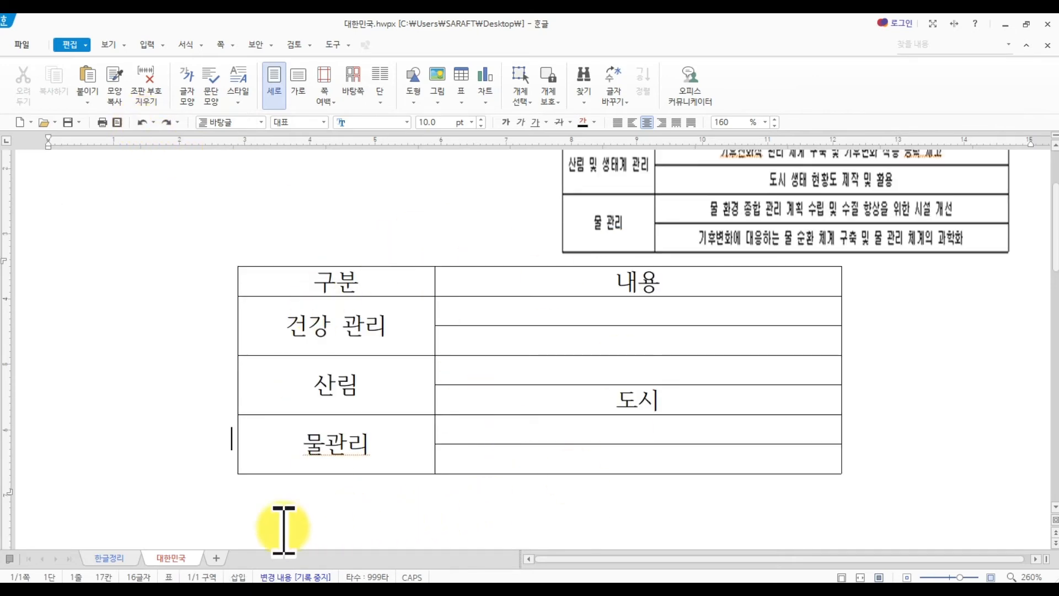
# Check the 한글정리 notes on merging and splitting table cells and return to the 대한민국 document.
pyautogui.click(105, 557)
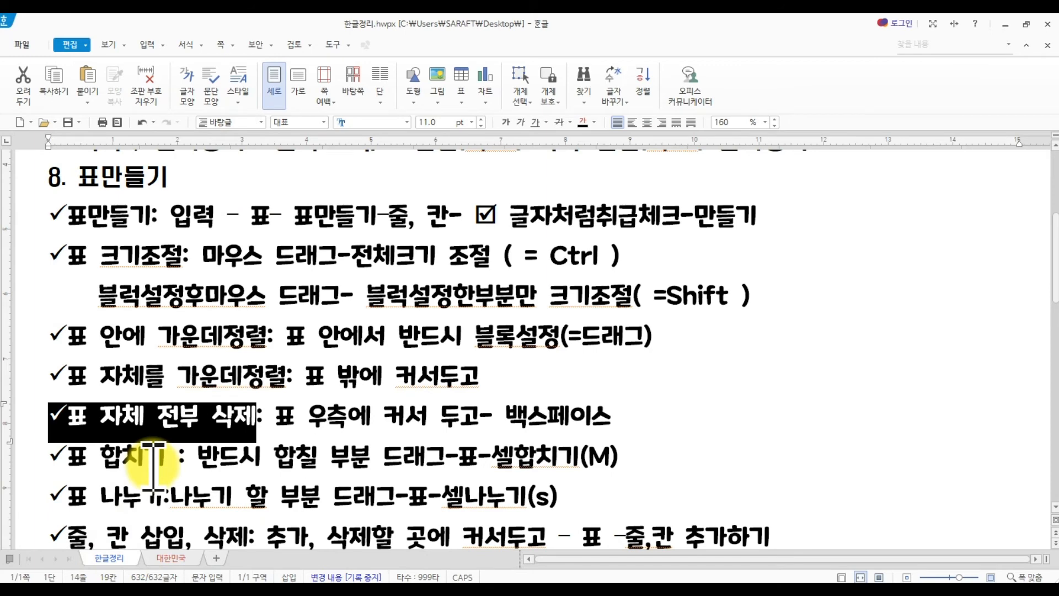
pyautogui.click(121, 459)
pyautogui.press('Right')
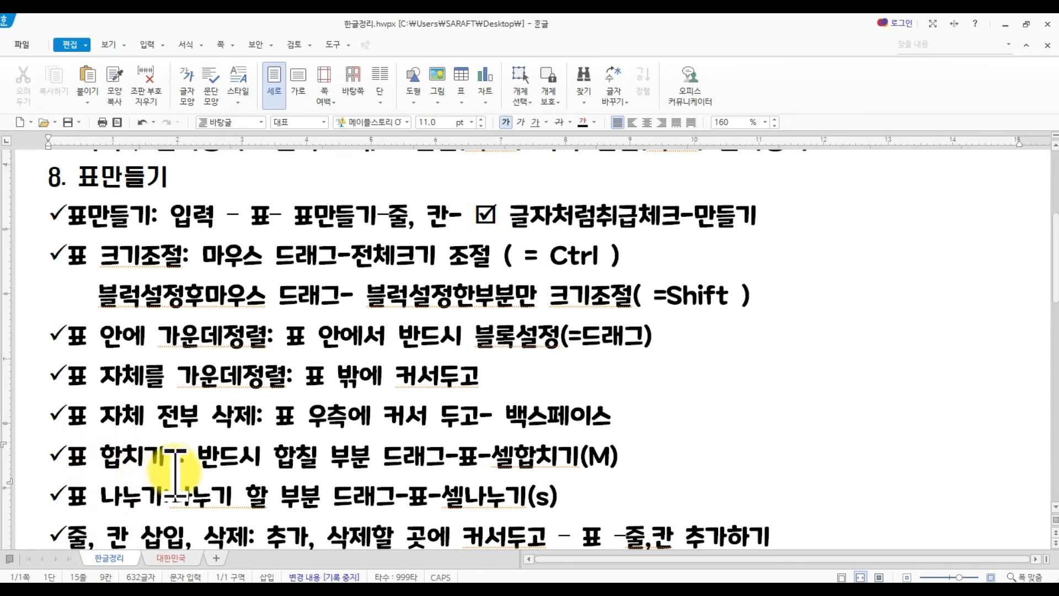
pyautogui.scroll(-2, 175, 474)
pyautogui.moveTo(68, 395); pyautogui.dragTo(141, 398)
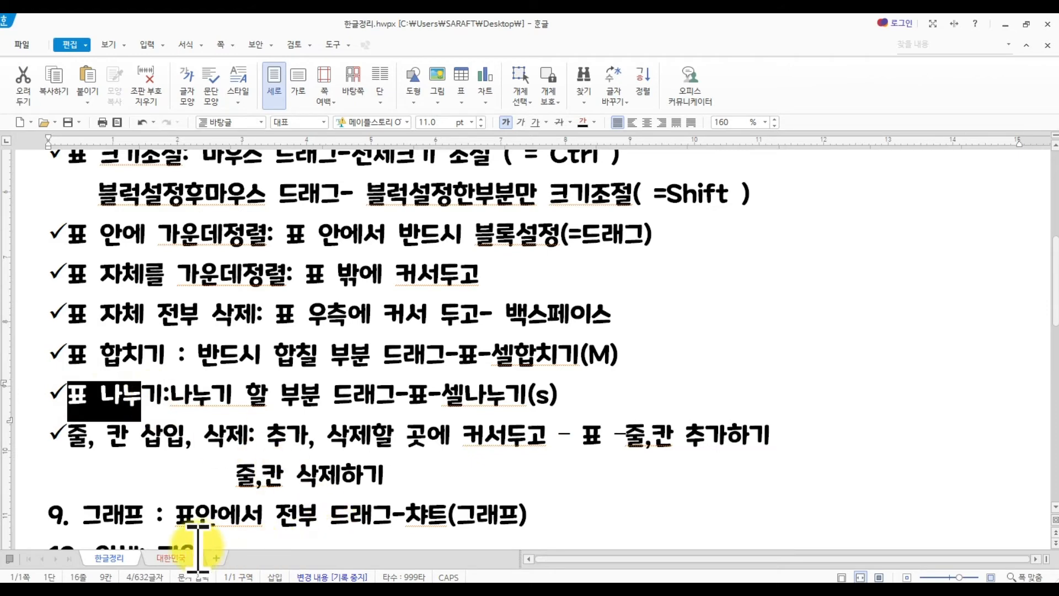
pyautogui.click(172, 558)
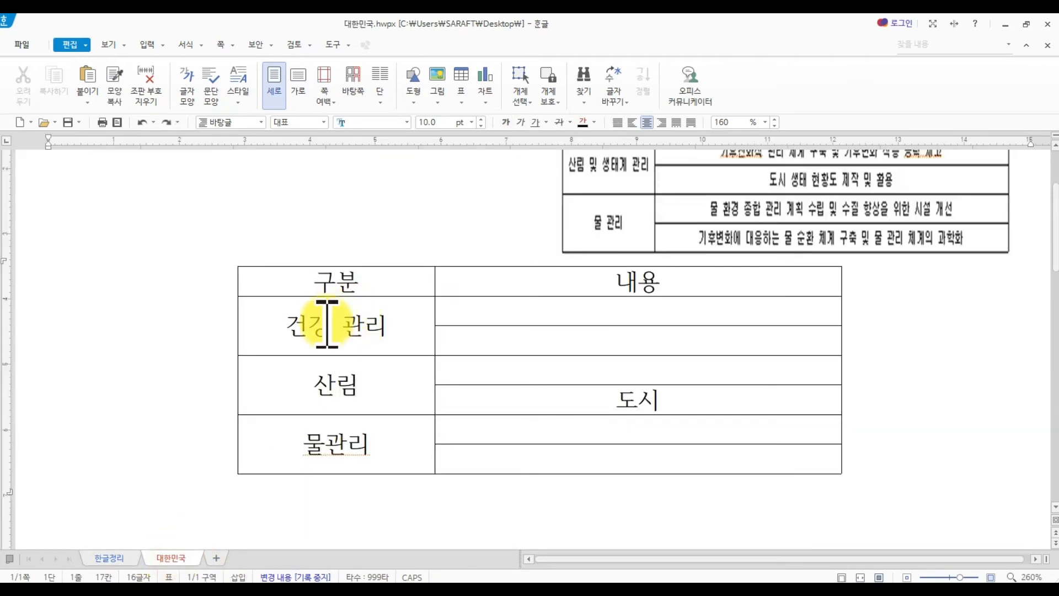
# Split the upper second-column cell beside 건강 관리 into 2 columns, without splitting rows.
pyautogui.click(608, 307)
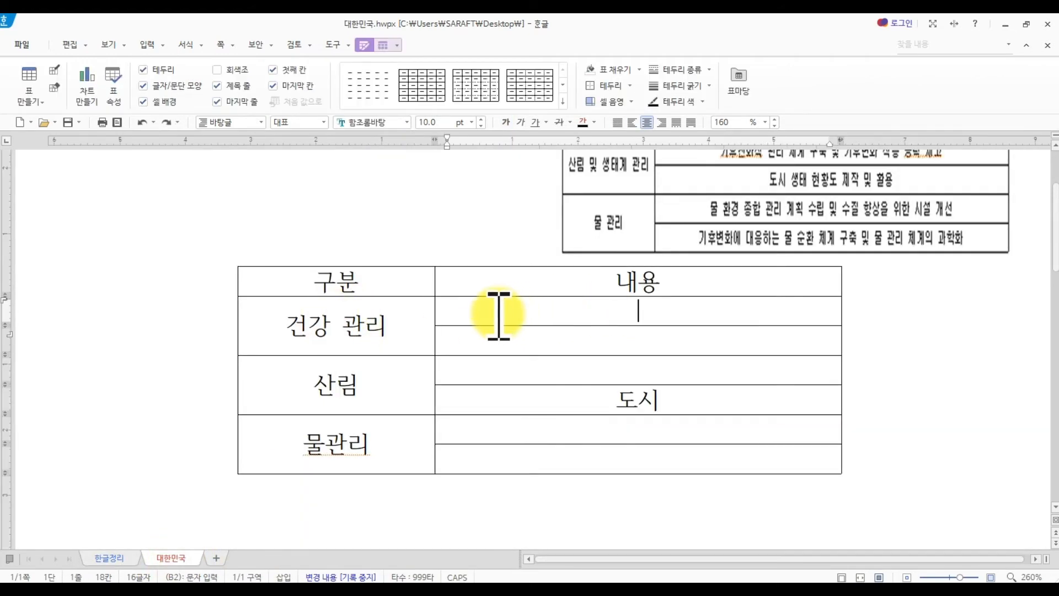
pyautogui.moveTo(436, 298)
pyautogui.mouseDown()
pyautogui.moveTo(445, 324)
pyautogui.moveTo(834, 325)
pyautogui.mouseUp()
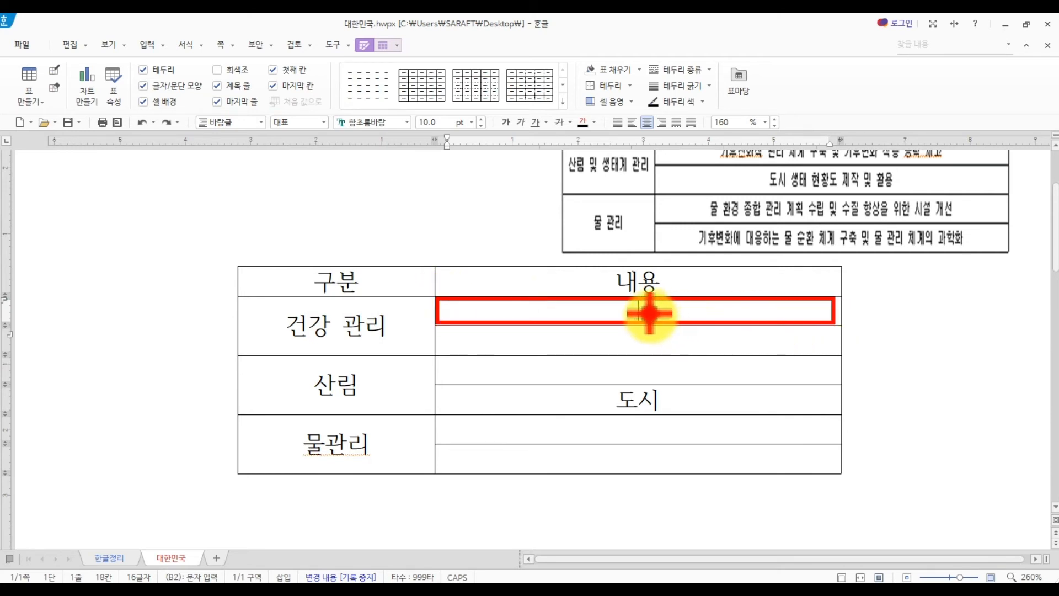
pyautogui.press('Escape')
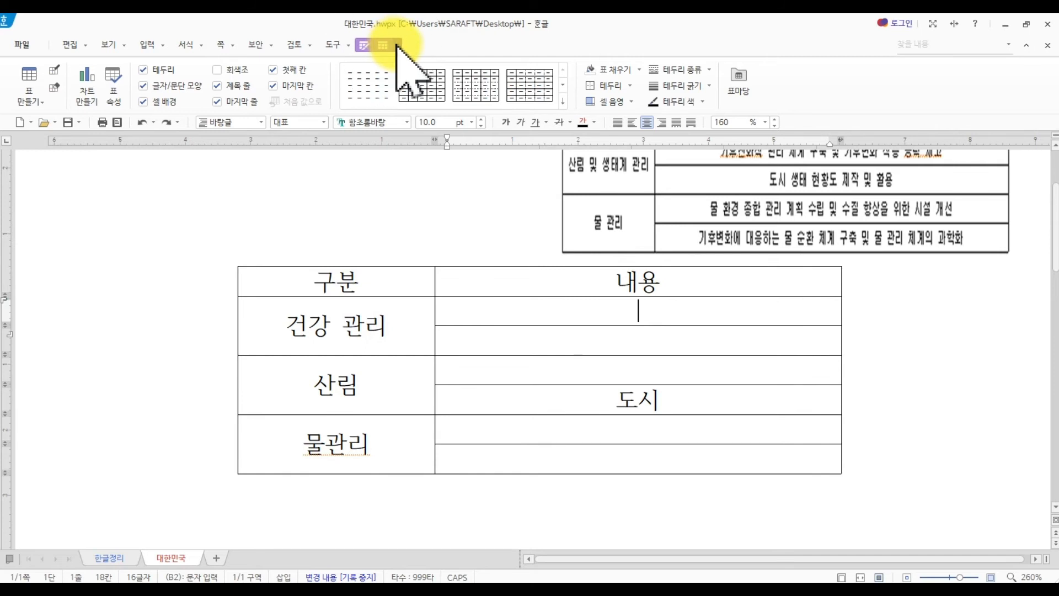
pyautogui.rightClick(645, 313)
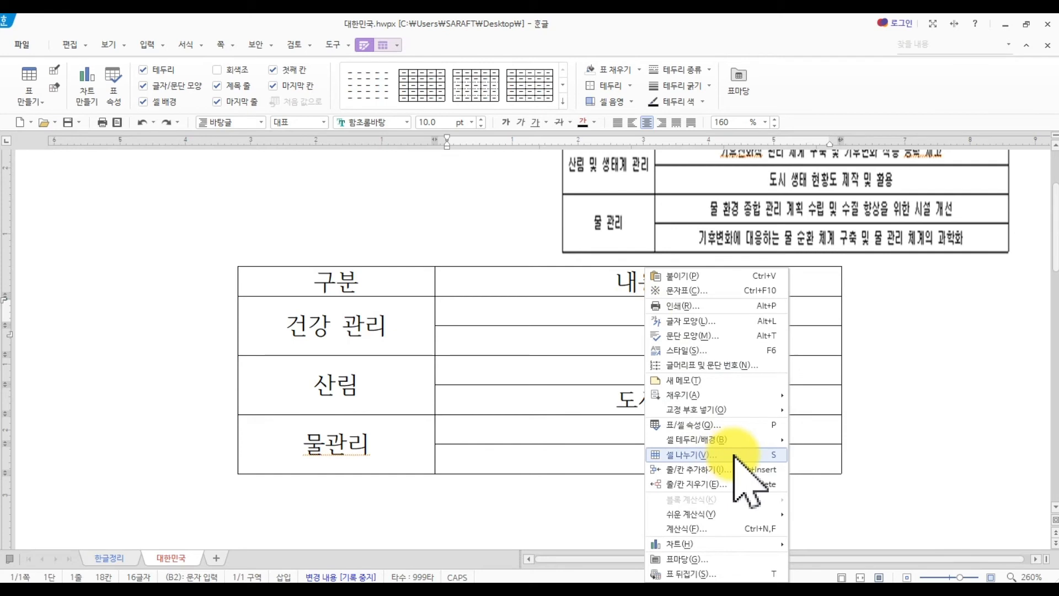
pyautogui.click(753, 455)
pyautogui.click(452, 284)
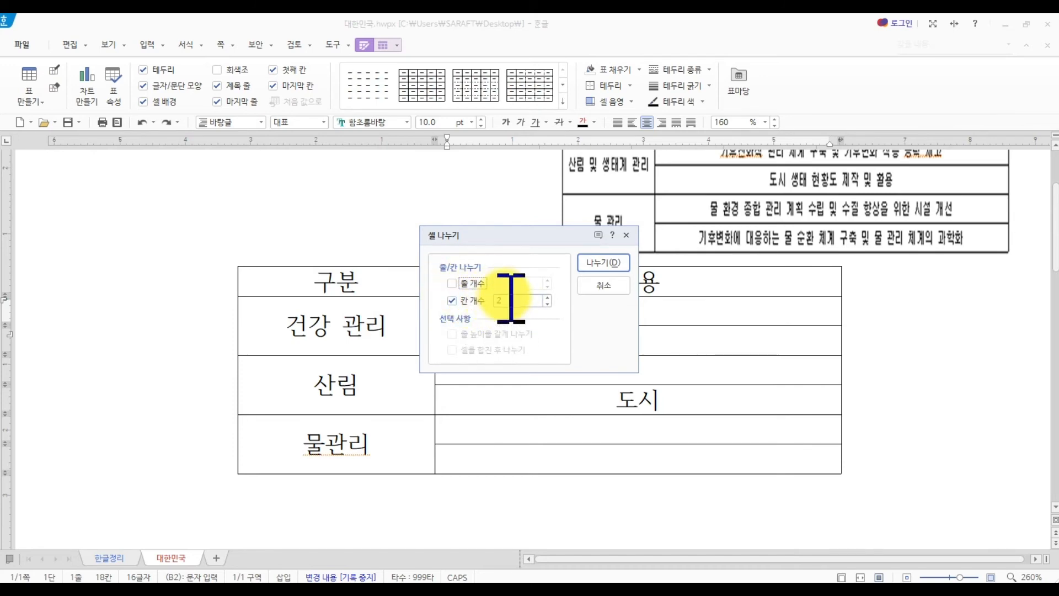
pyautogui.click(549, 297)
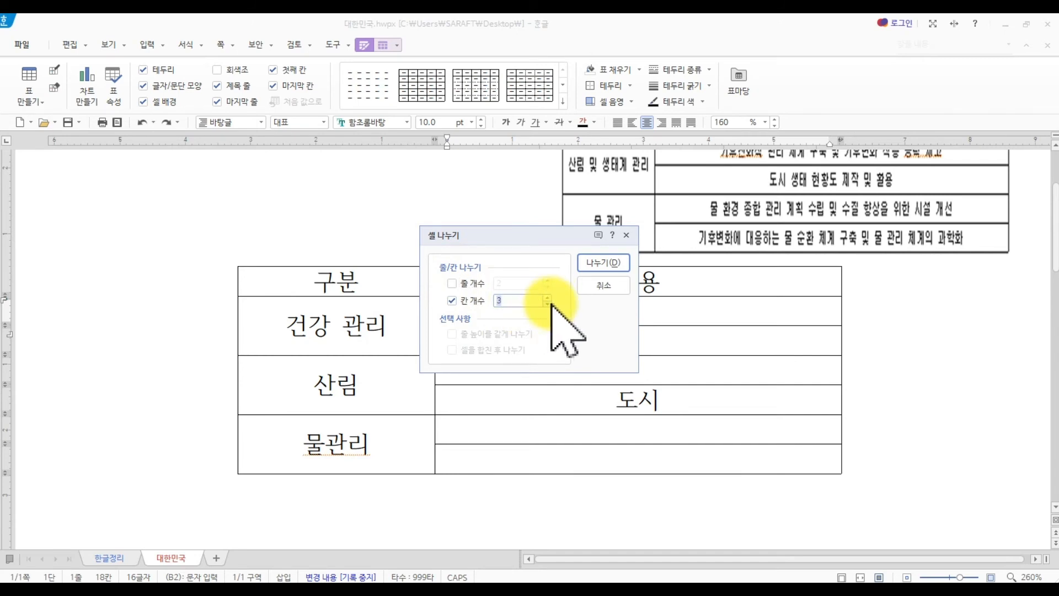
pyautogui.click(547, 304)
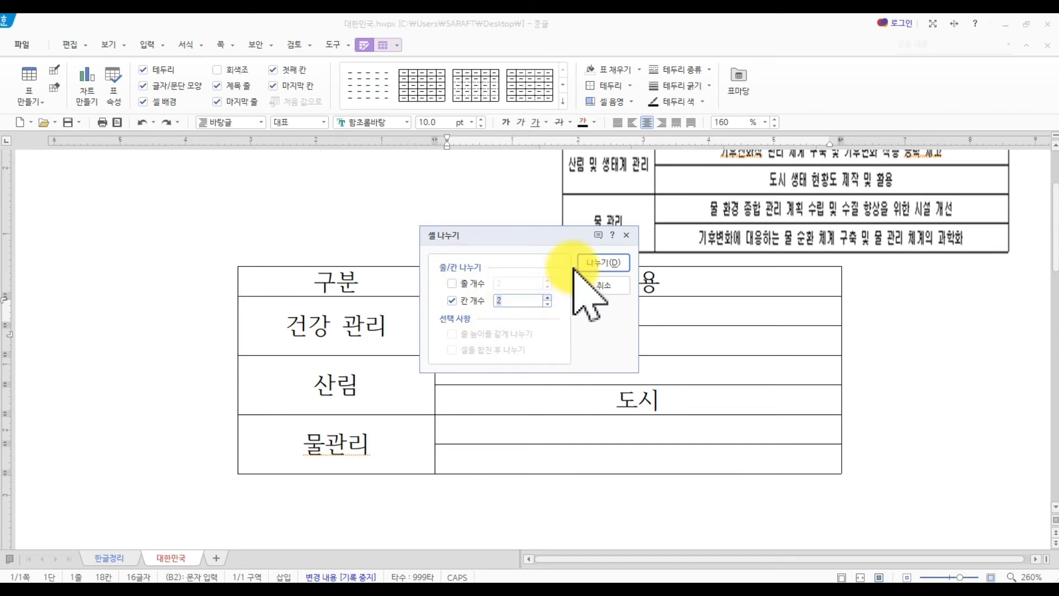
pyautogui.click(611, 261)
pyautogui.click(502, 315)
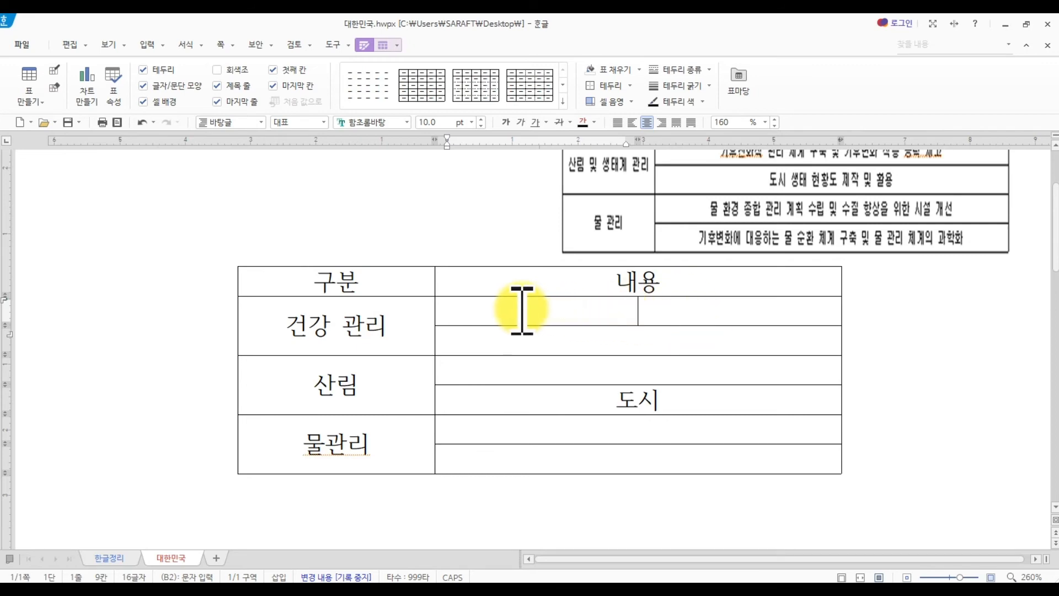
# Merge the two split cells in the upper row beside 건강 관리 into one cell.
pyautogui.moveTo(528, 309); pyautogui.dragTo(687, 309)
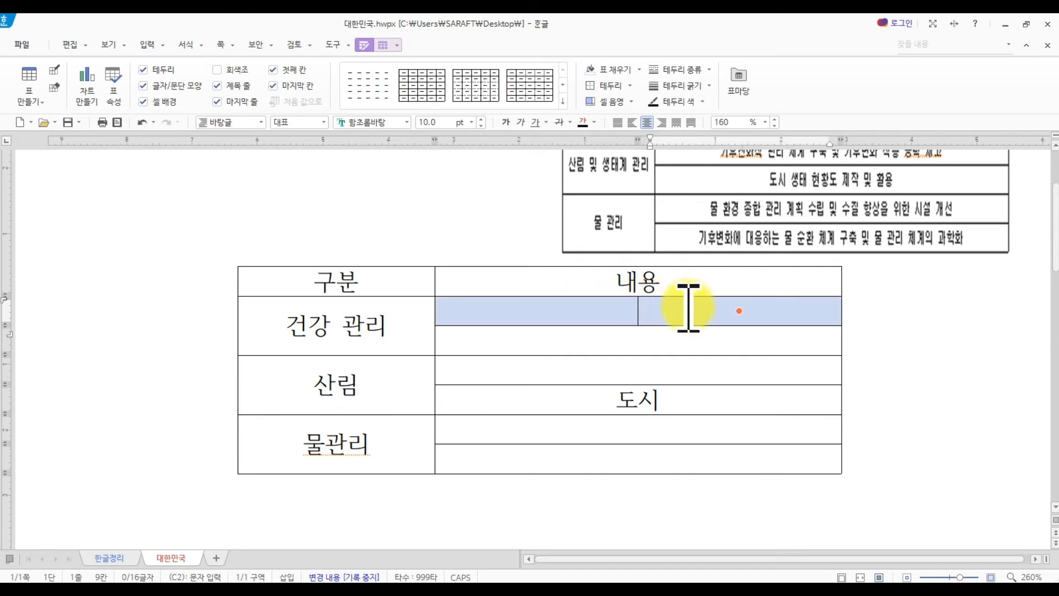
pyautogui.press('m')
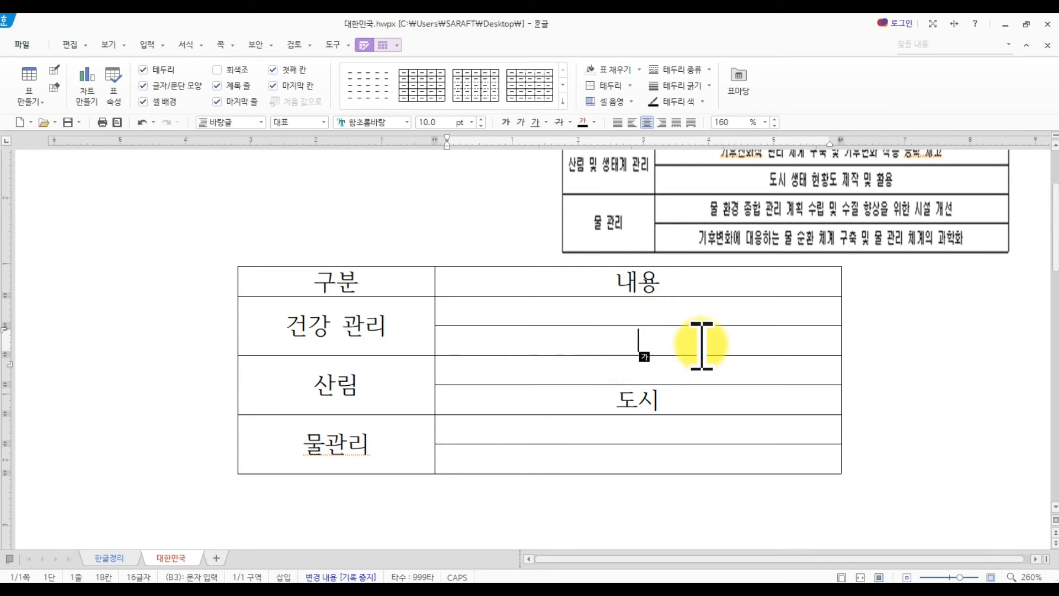
# Split the lower second-column cell beside 건강 관리 into 3 columns, without splitting rows.
pyautogui.rightClick(666, 336)
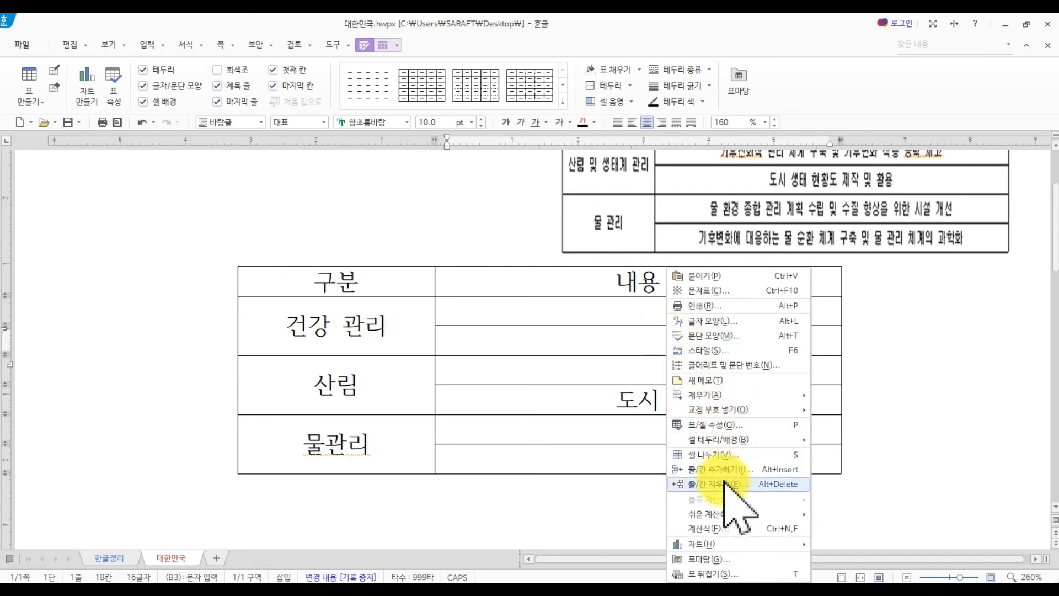
pyautogui.click(731, 456)
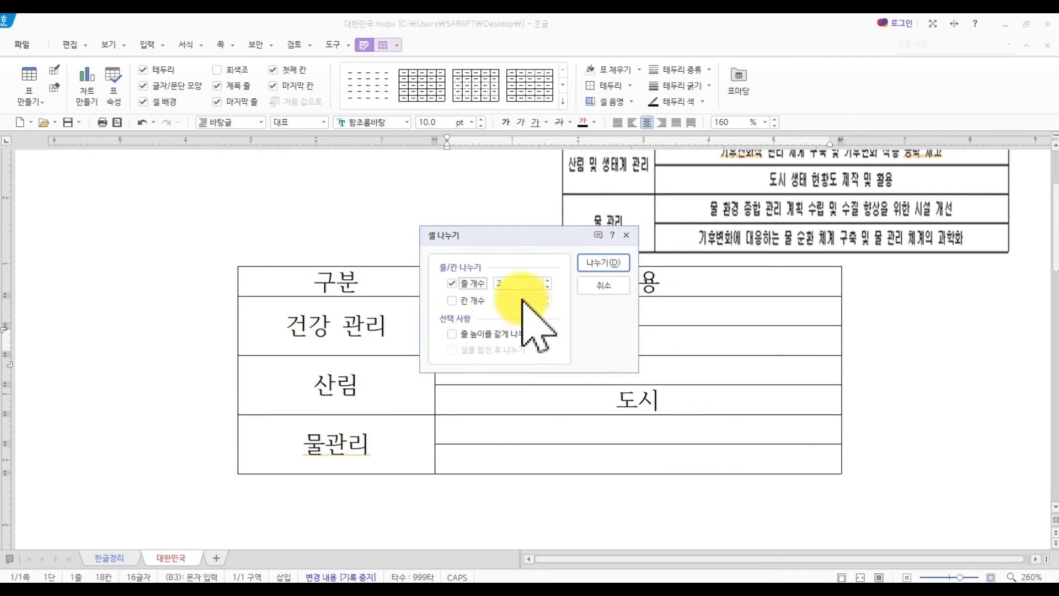
pyautogui.click(451, 299)
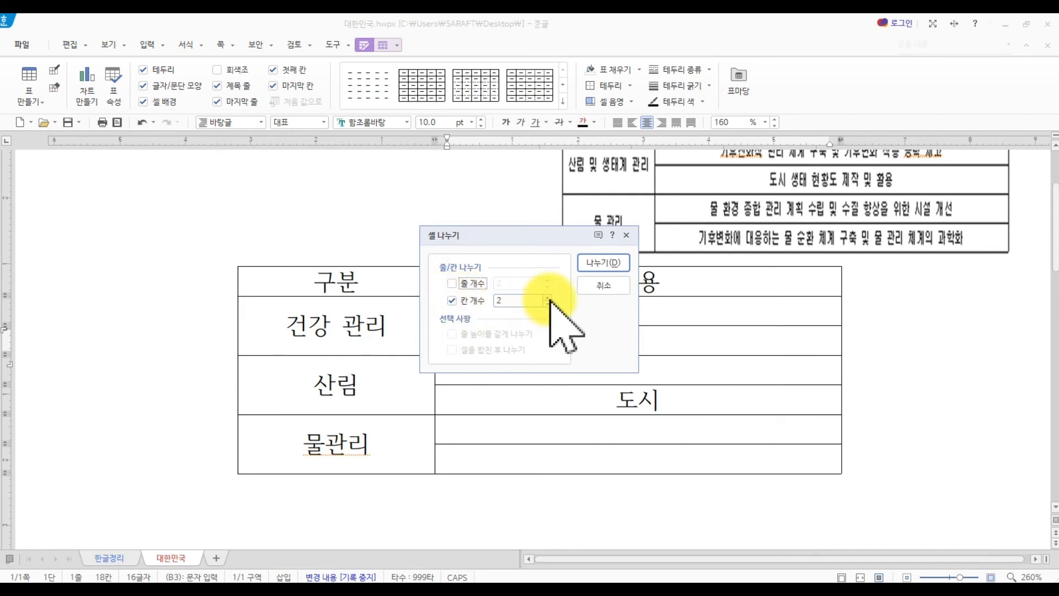
pyautogui.click(603, 264)
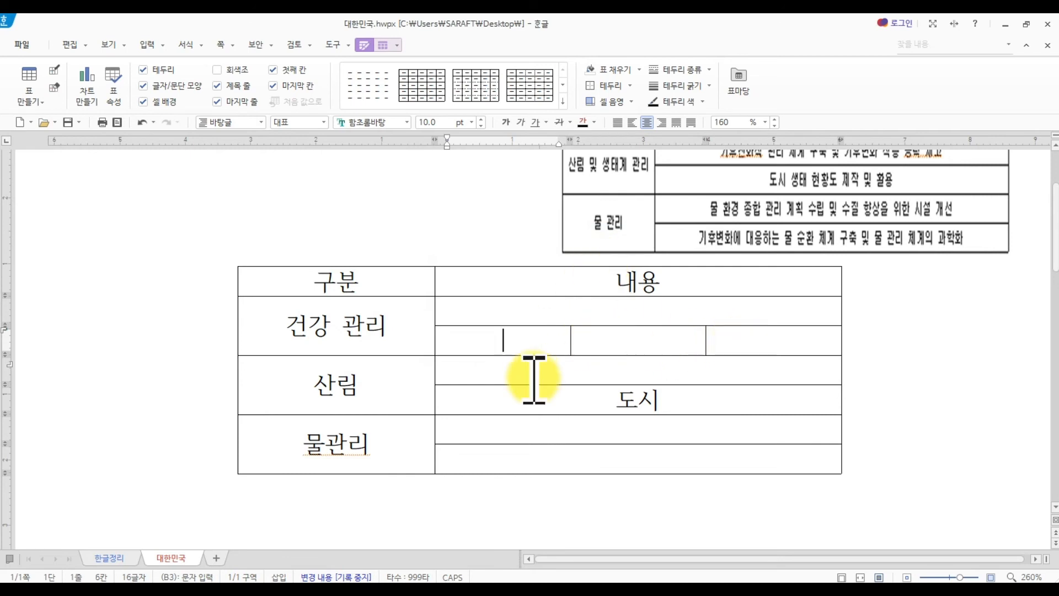
# Merge the three split cells in the lower row beside 건강 관리 into one cell.
pyautogui.moveTo(499, 341); pyautogui.dragTo(740, 348)
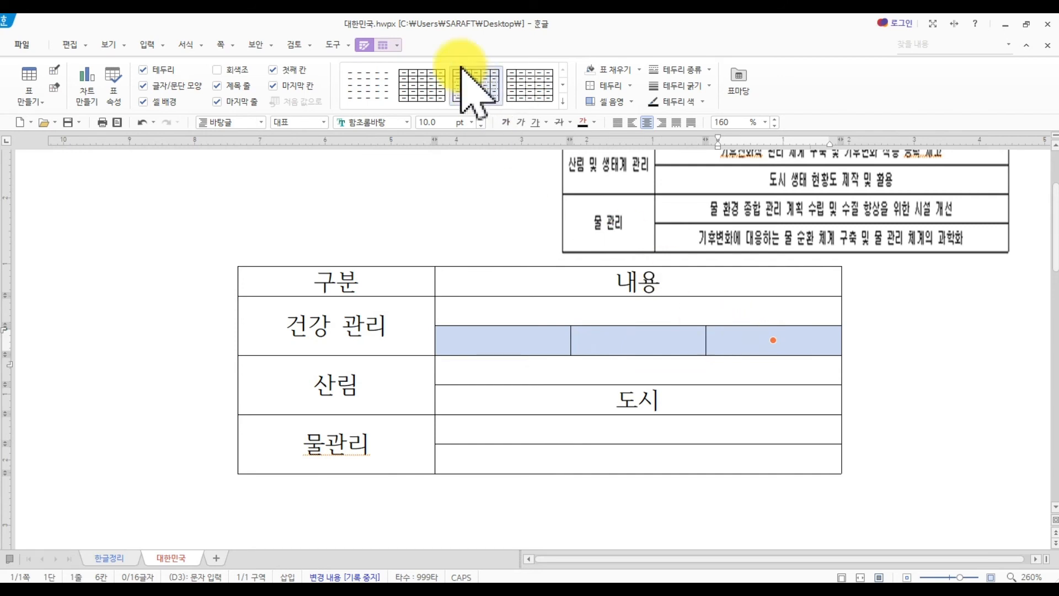
pyautogui.click(397, 46)
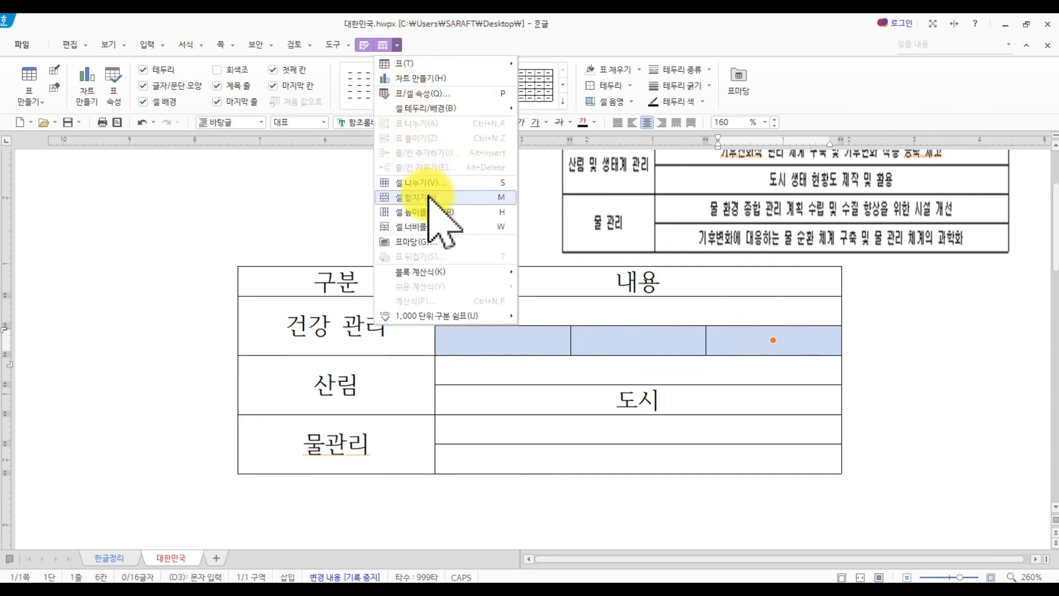
pyautogui.rightClick(661, 353)
pyautogui.rightClick(661, 351)
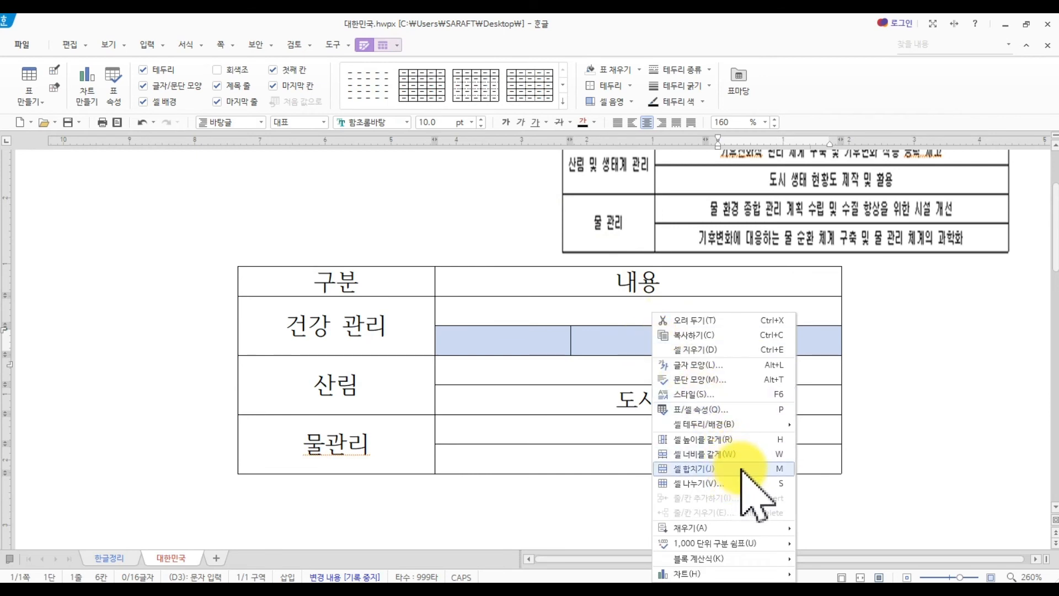
pyautogui.click(607, 341)
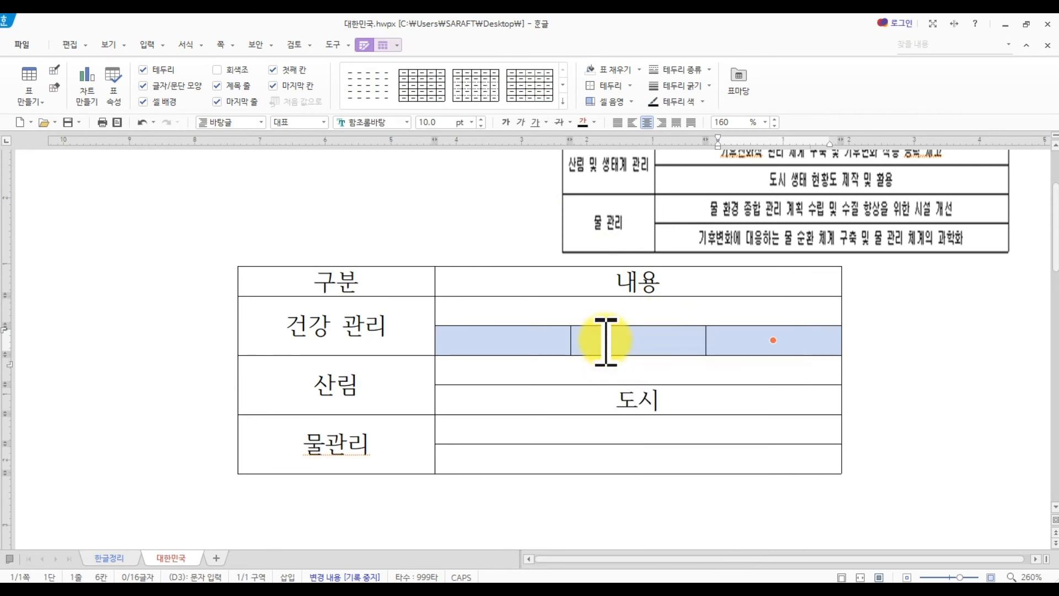
pyautogui.press('m')
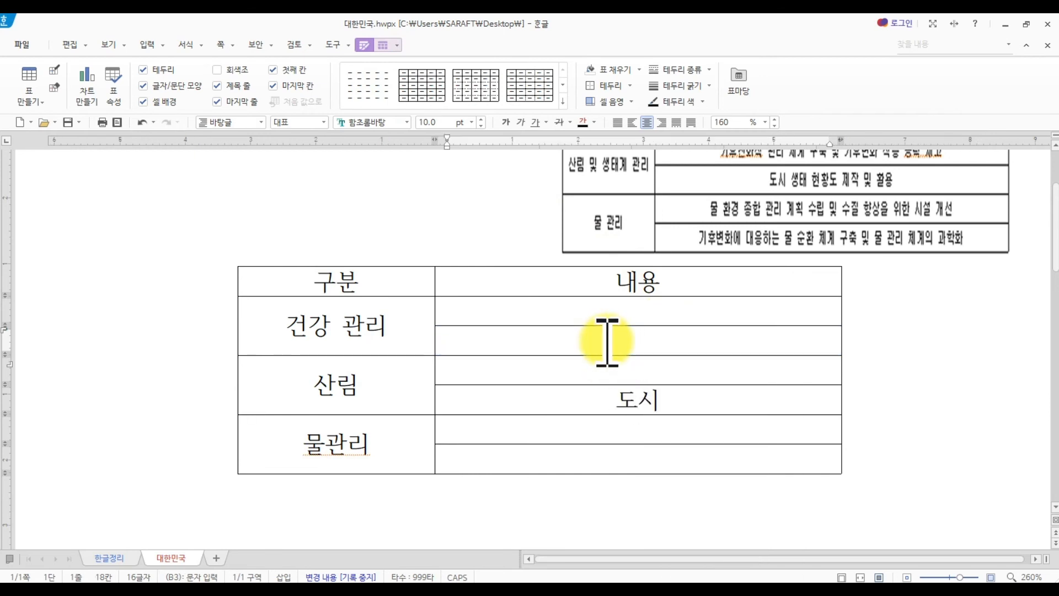
# Check the 한글정리 notes on inserting and deleting rows and columns, and return to the table in the 대한민국 document.
pyautogui.click(106, 558)
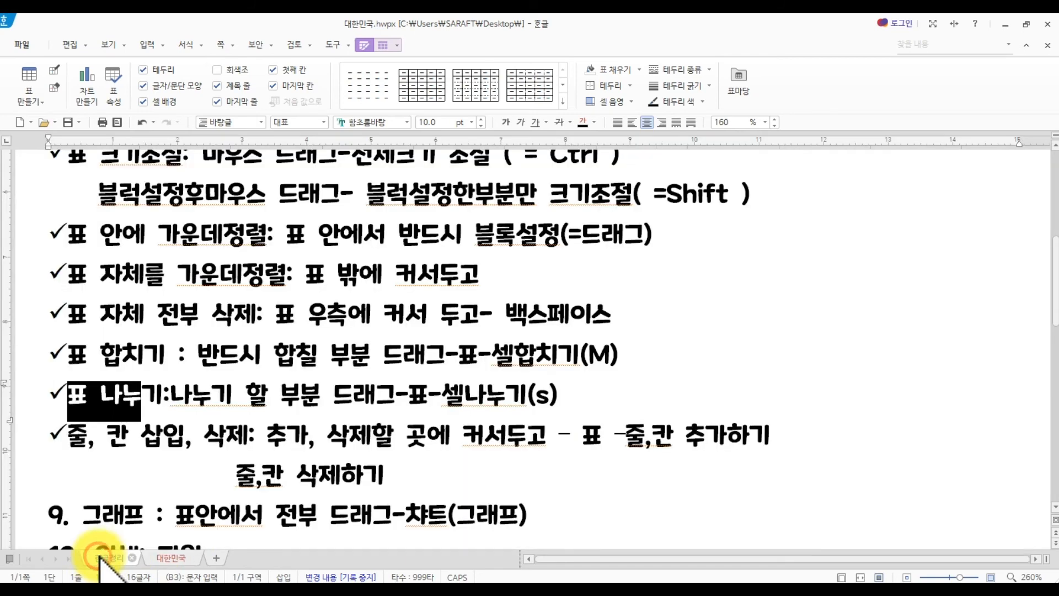
pyautogui.click(160, 395)
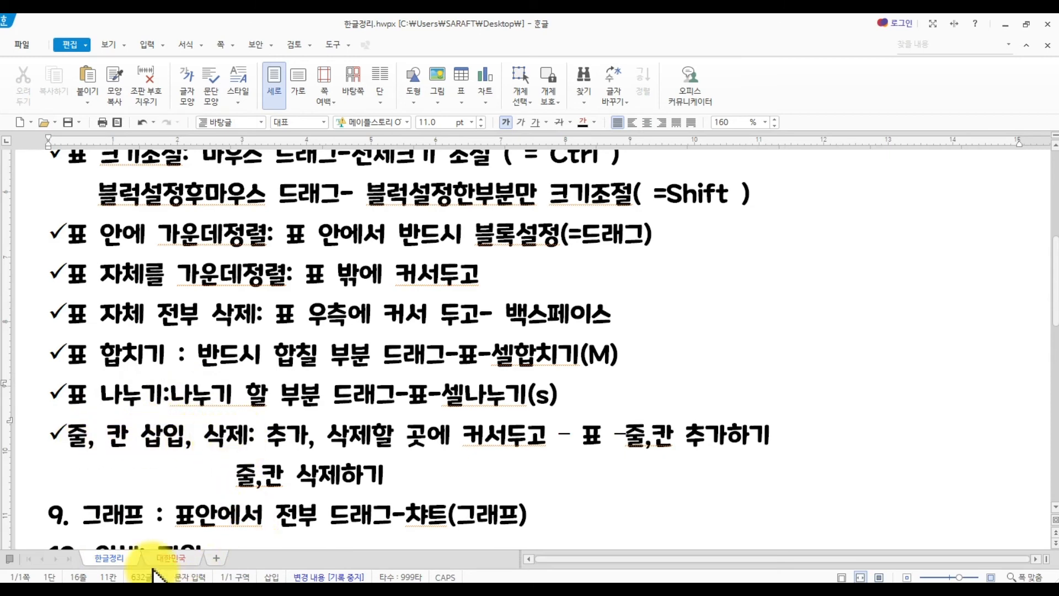
pyautogui.click(172, 556)
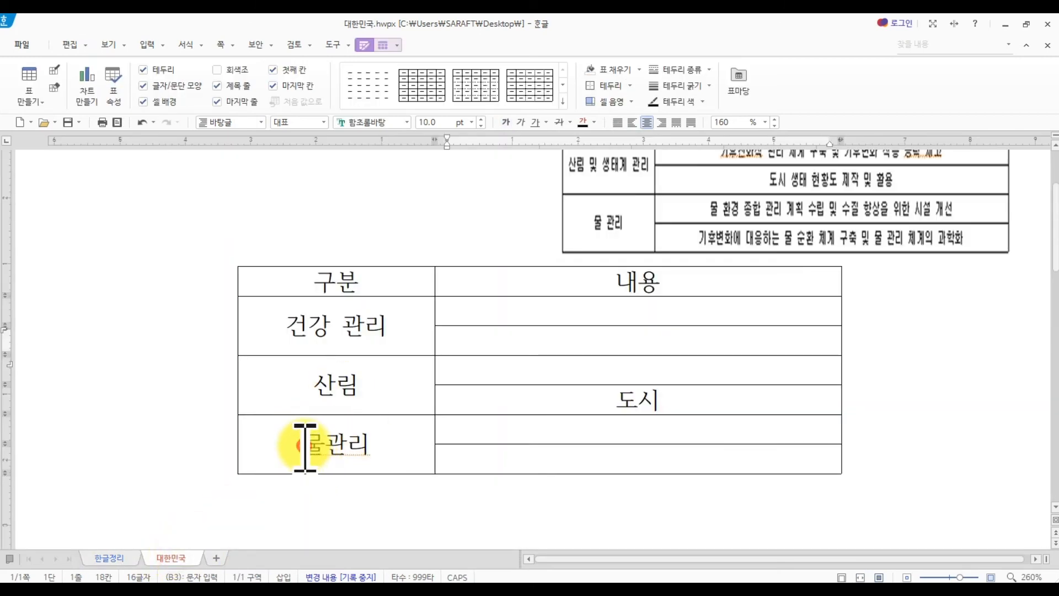
pyautogui.click(315, 385)
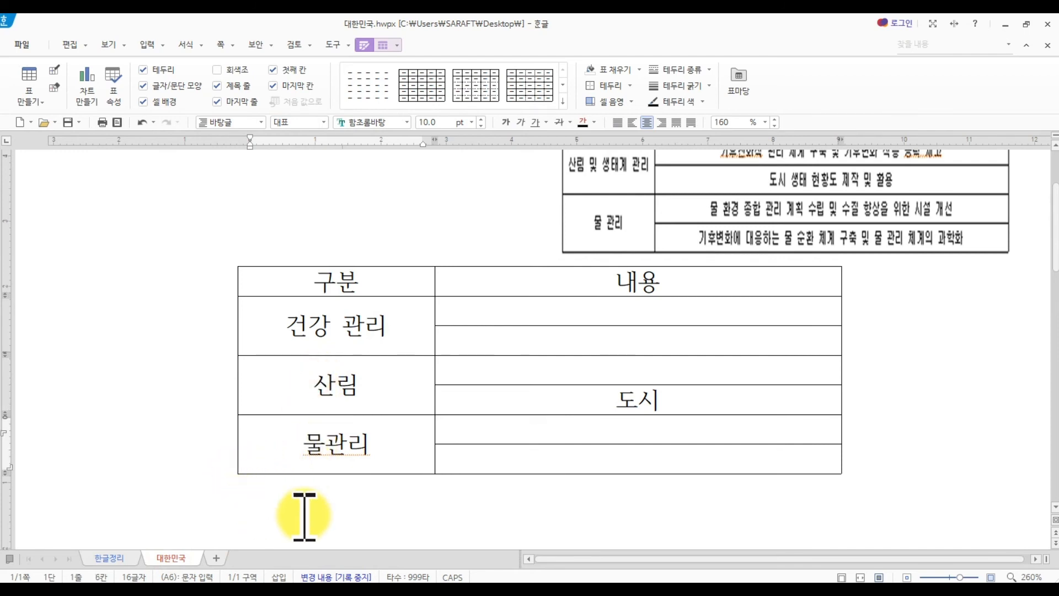
# Add one row below the table's last row and merge its first-column cell with the 물관리 cell.
pyautogui.click(455, 463)
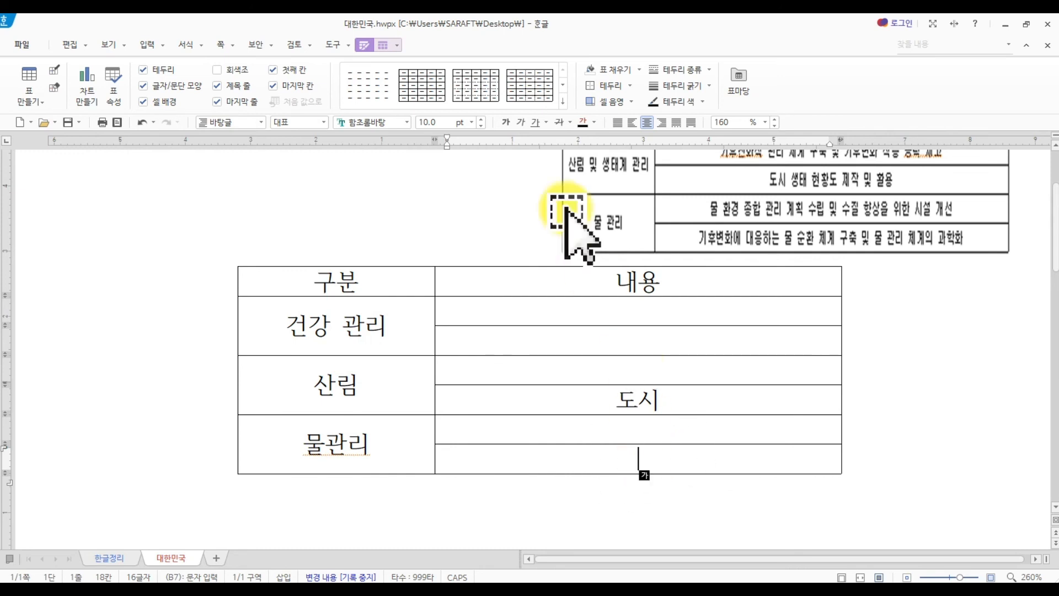
pyautogui.click(398, 44)
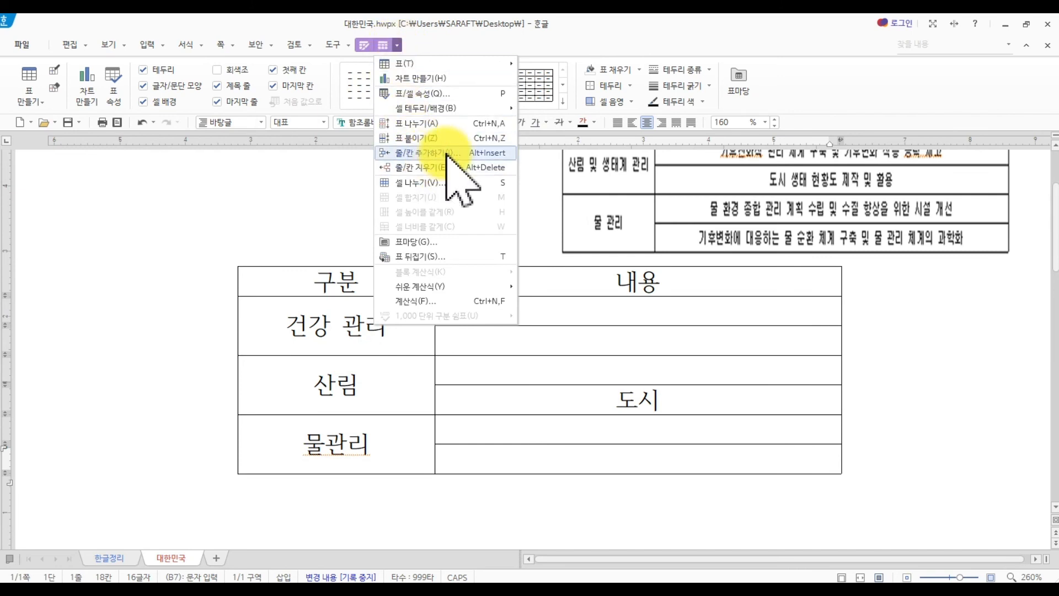
pyautogui.click(660, 458)
pyautogui.click(648, 458)
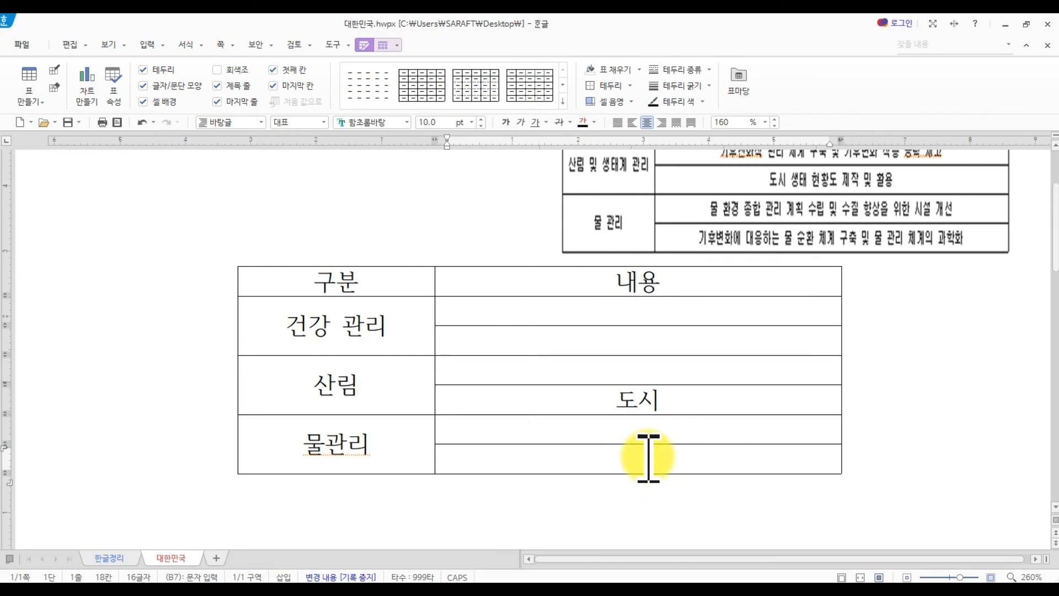
pyautogui.rightClick(648, 458)
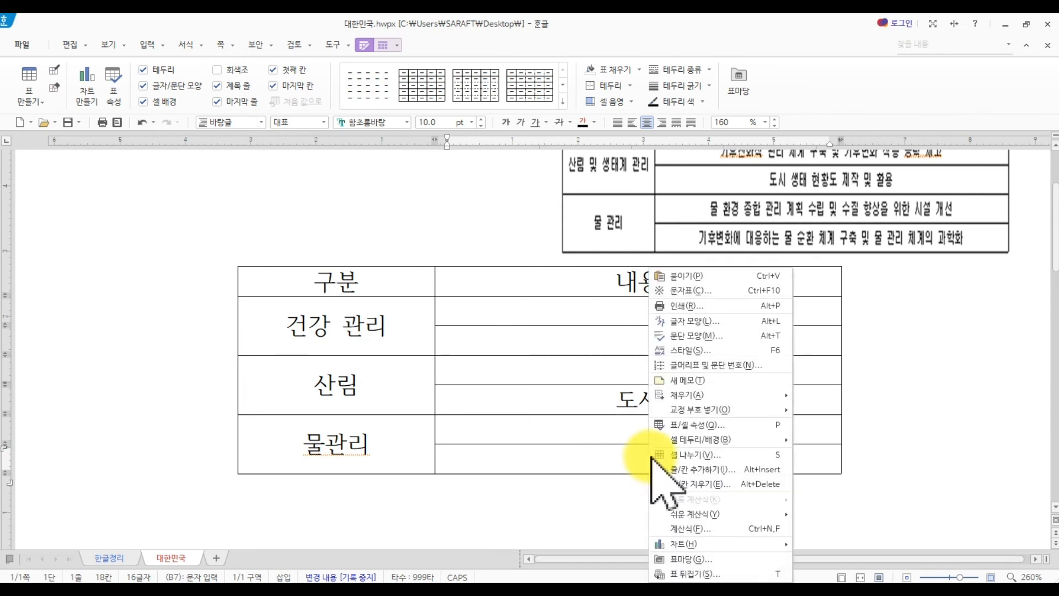
pyautogui.click(731, 468)
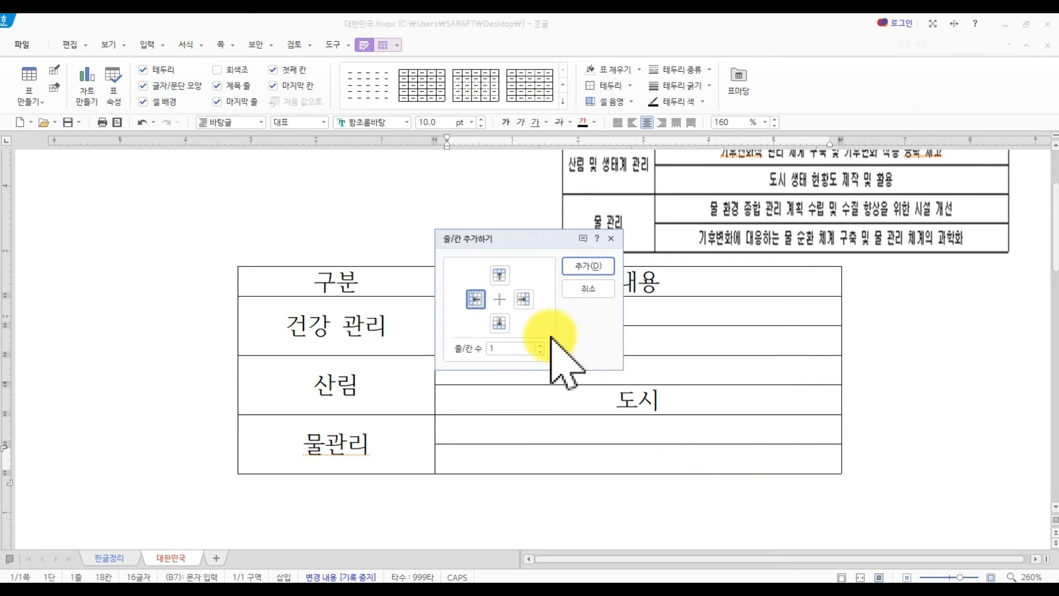
pyautogui.click(499, 323)
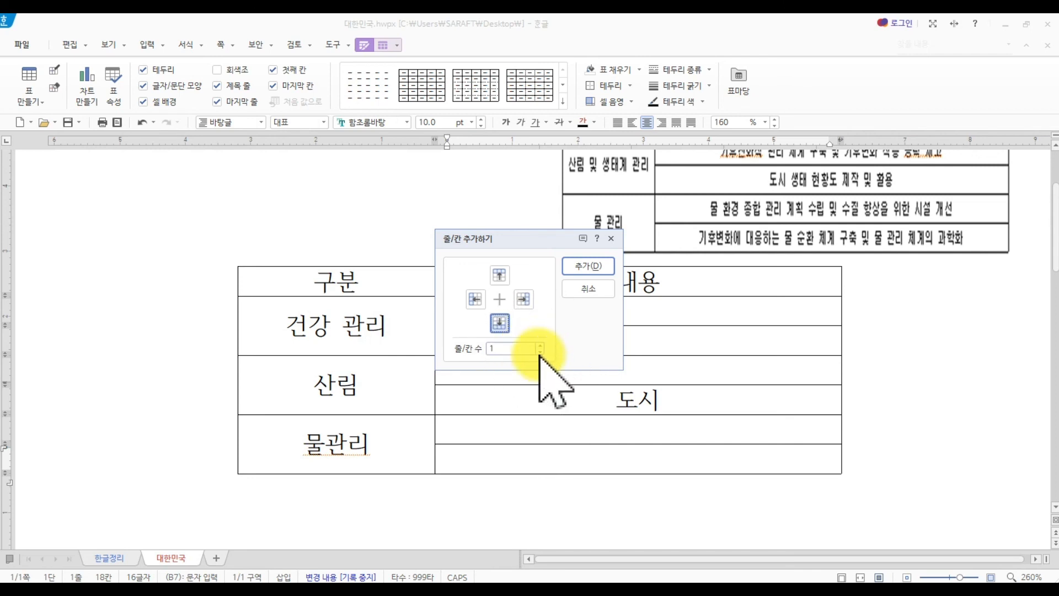
pyautogui.click(590, 267)
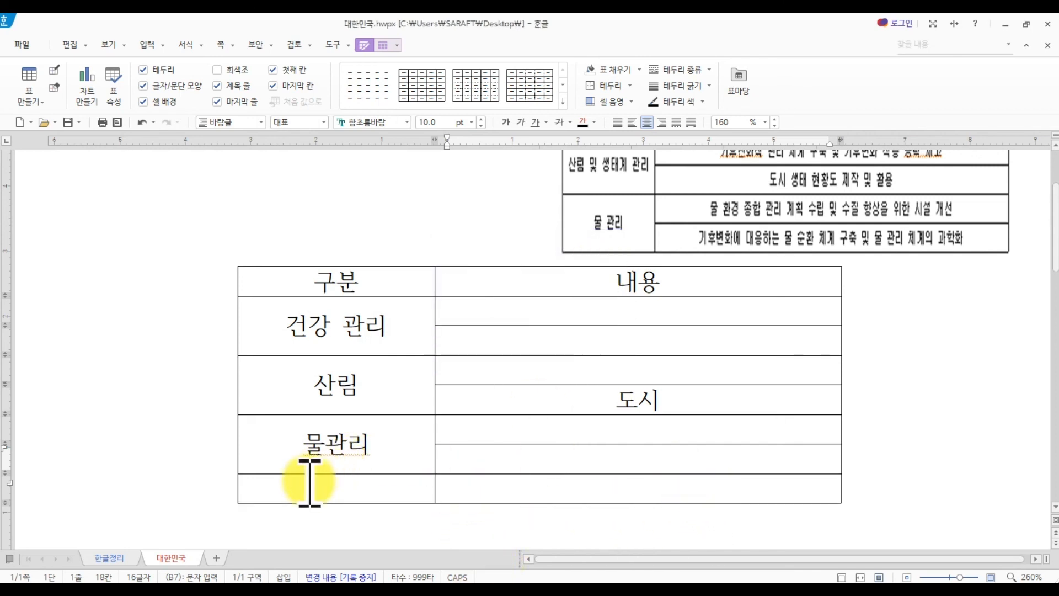
pyautogui.moveTo(287, 433); pyautogui.dragTo(283, 485)
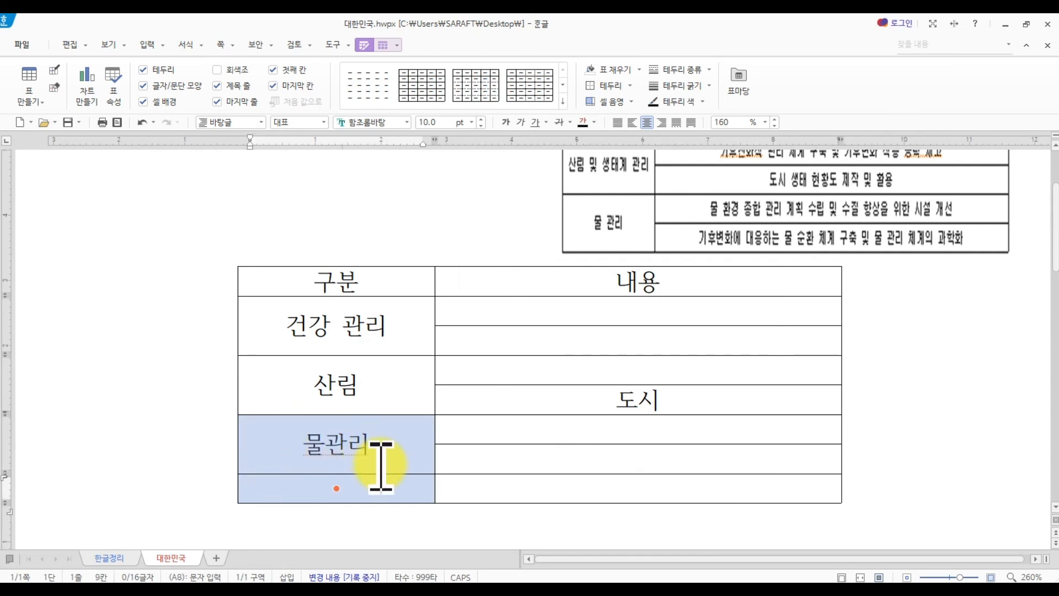
pyautogui.press('m')
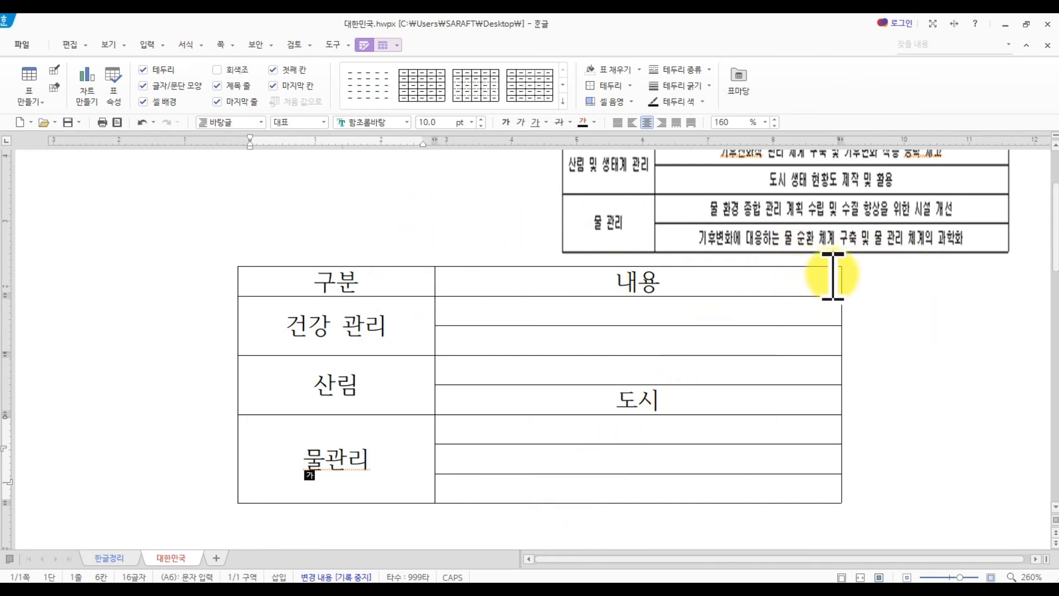
# Insert one column to the right of the 내용 column.
pyautogui.click(734, 282)
pyautogui.click(721, 311)
pyautogui.click(722, 336)
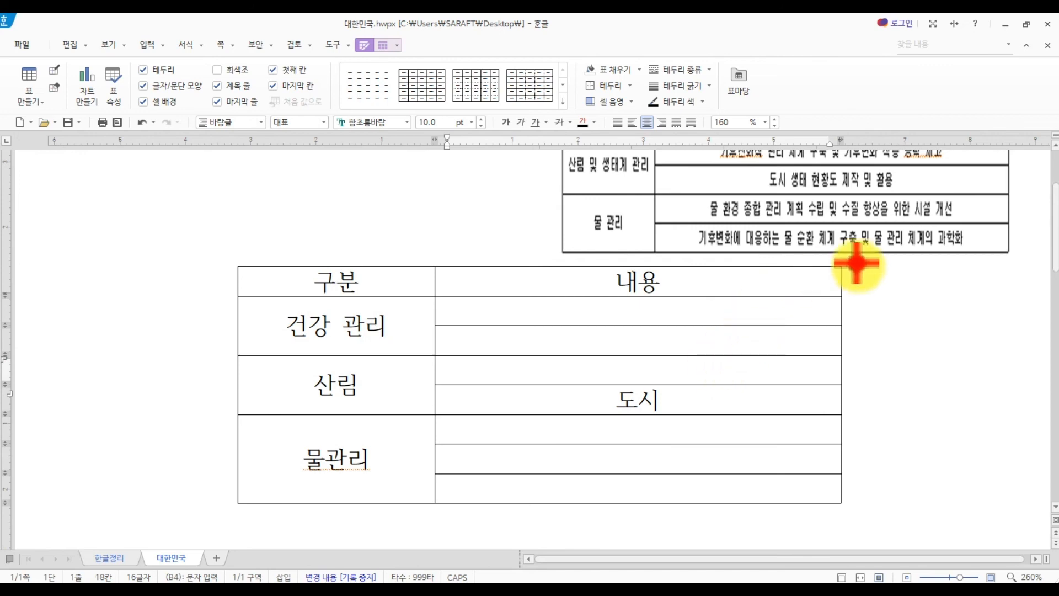
pyautogui.moveTo(728, 280)
pyautogui.mouseDown()
pyautogui.moveTo(739, 274)
pyautogui.moveTo(752, 301)
pyautogui.mouseUp()
pyautogui.press('Escape')
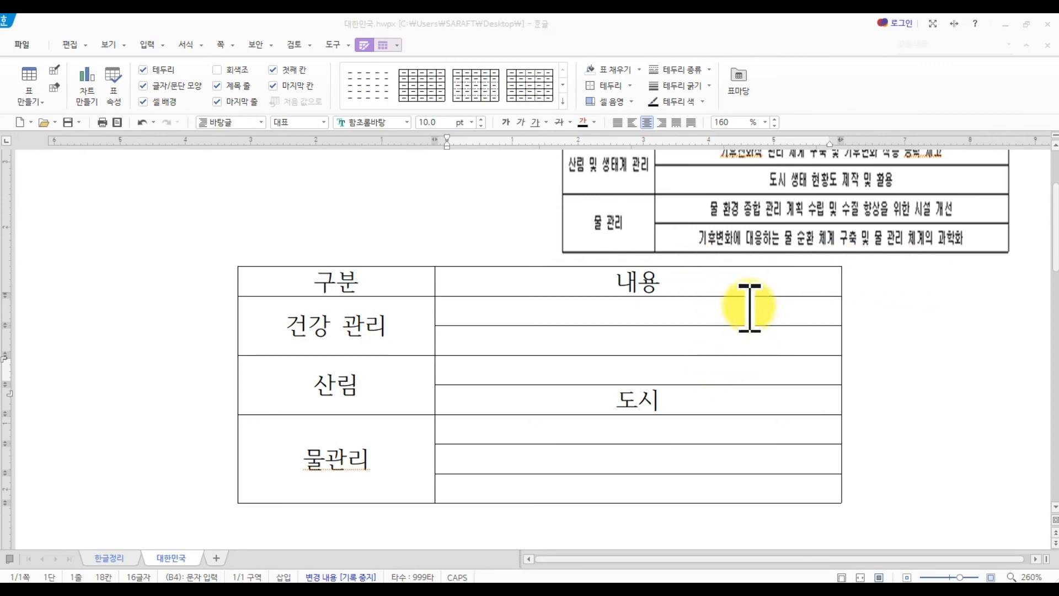
pyautogui.rightClick(738, 282)
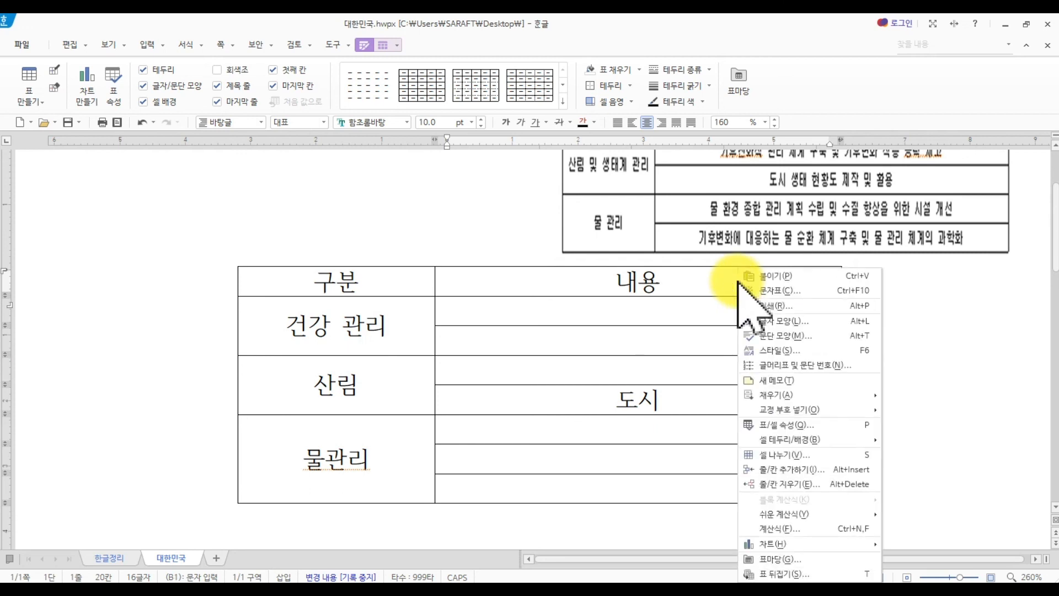
pyautogui.click(816, 470)
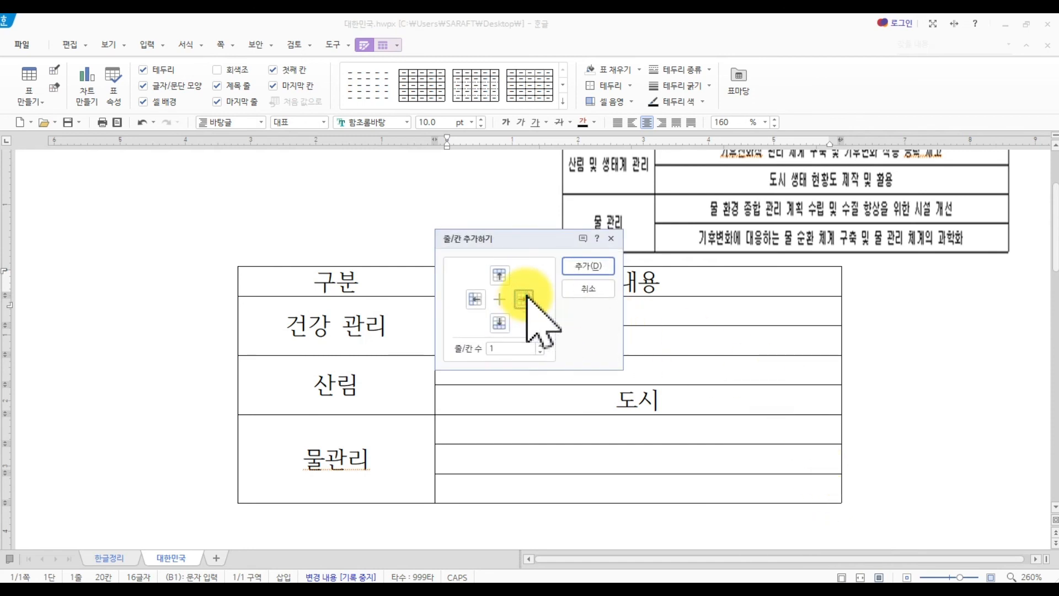
pyautogui.click(523, 299)
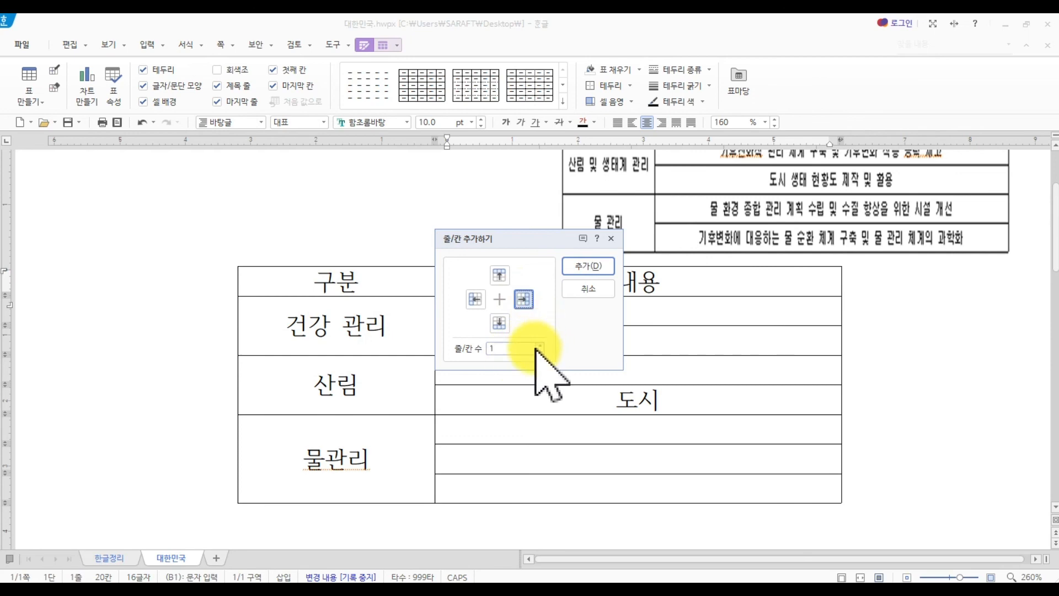
pyautogui.click(594, 267)
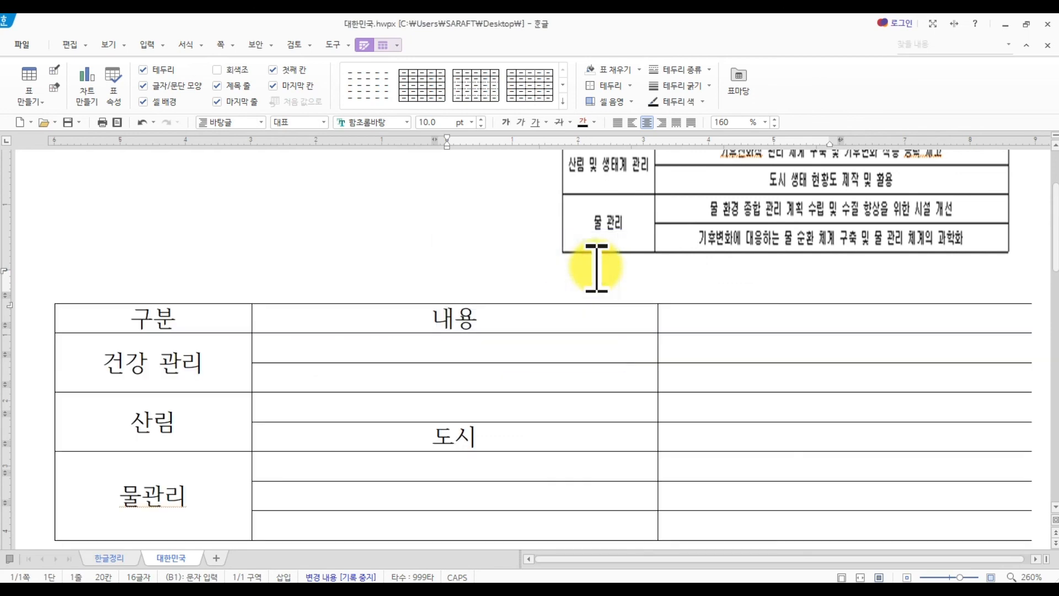
pyautogui.click(728, 326)
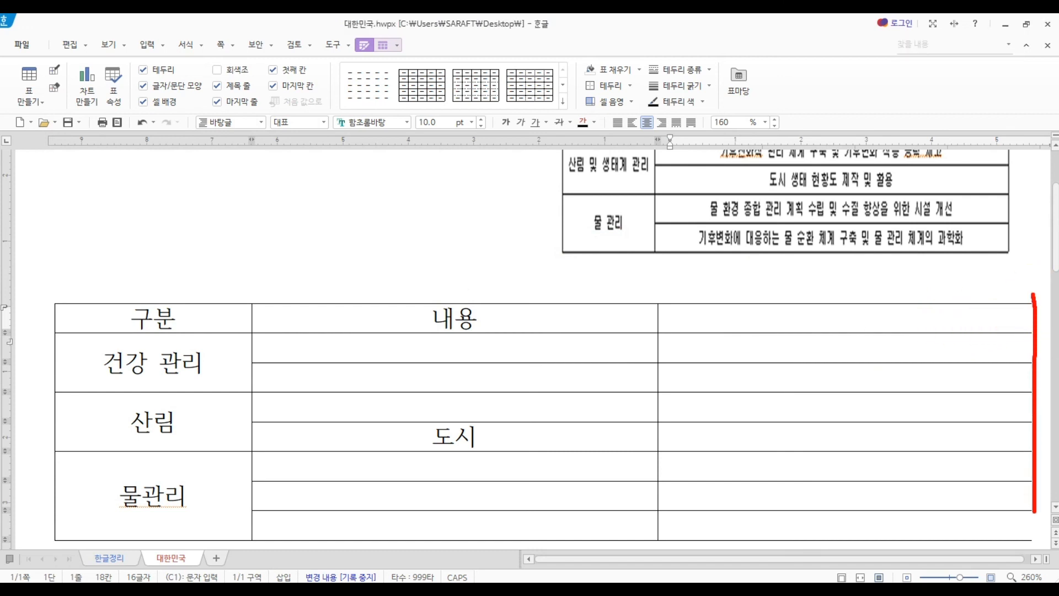
pyautogui.moveTo(659, 301); pyautogui.dragTo(867, 263)
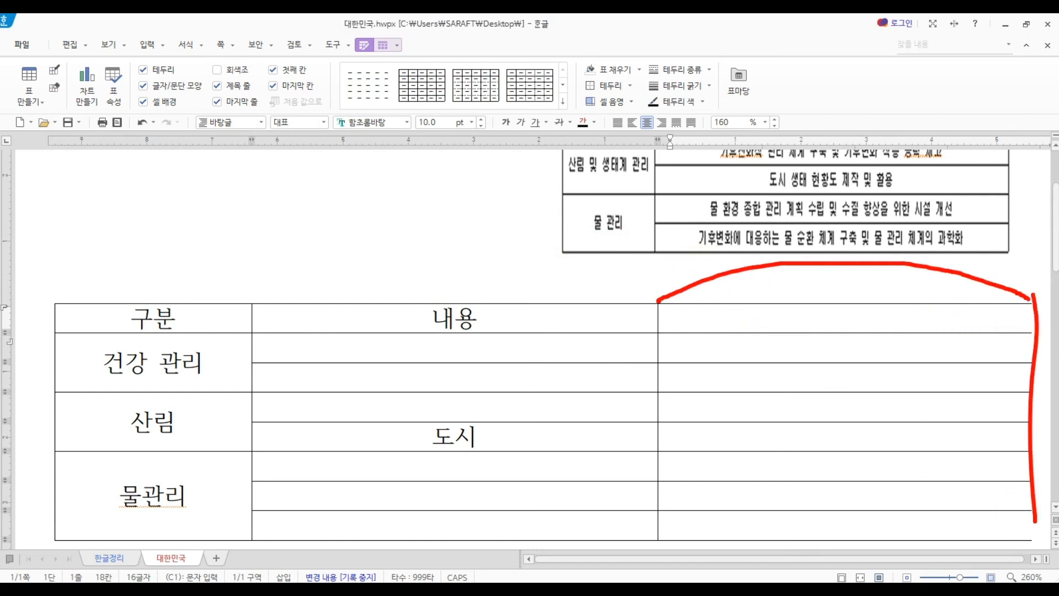
pyautogui.press('Escape')
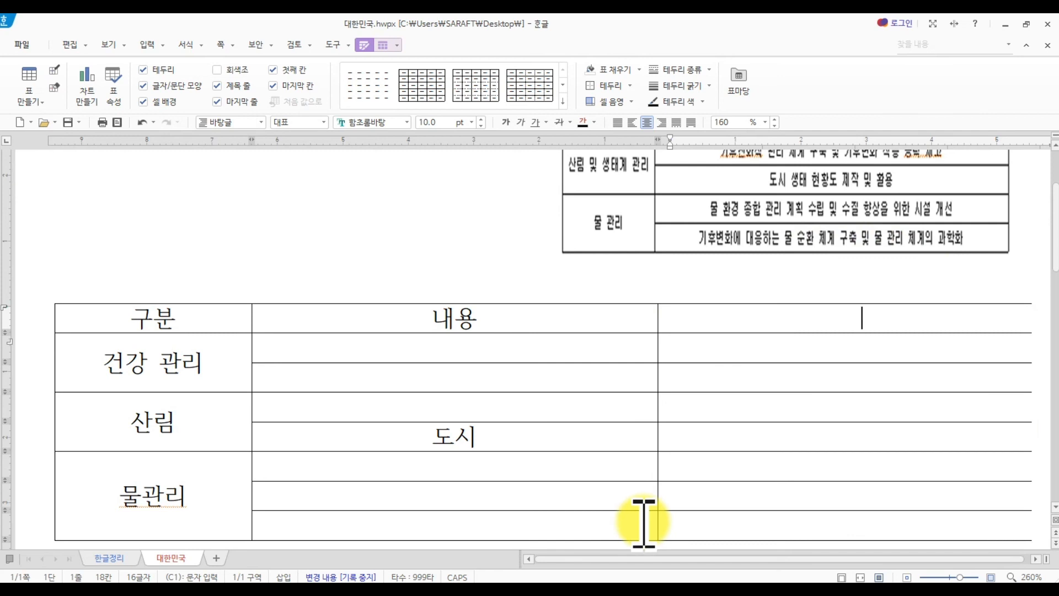
pyautogui.press('Hangul')
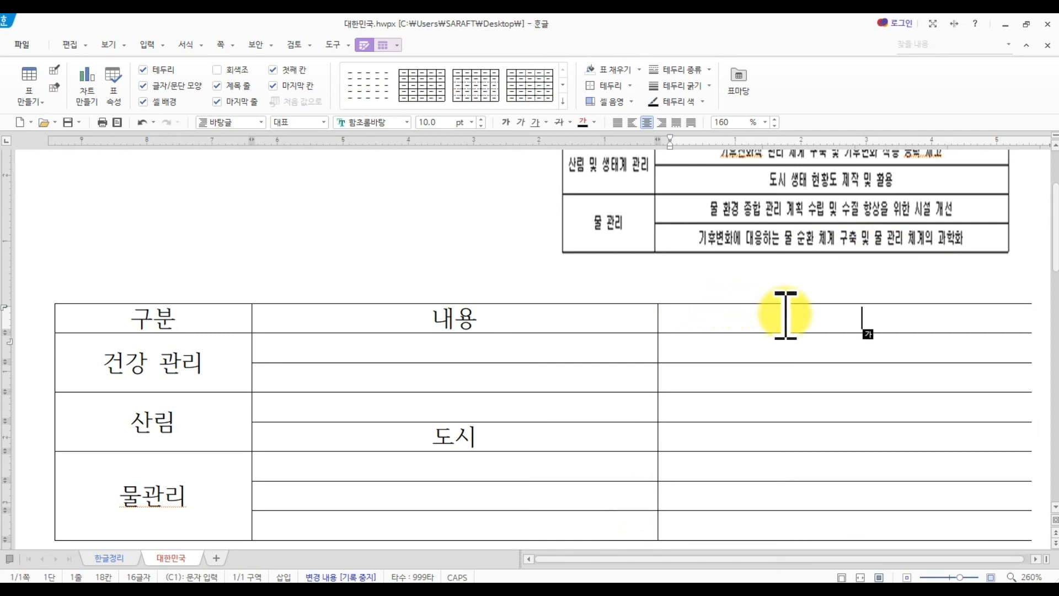
# Select all cells of the new third column and narrow it to about the width of the 구분 column.
pyautogui.moveTo(787, 322); pyautogui.dragTo(797, 529)
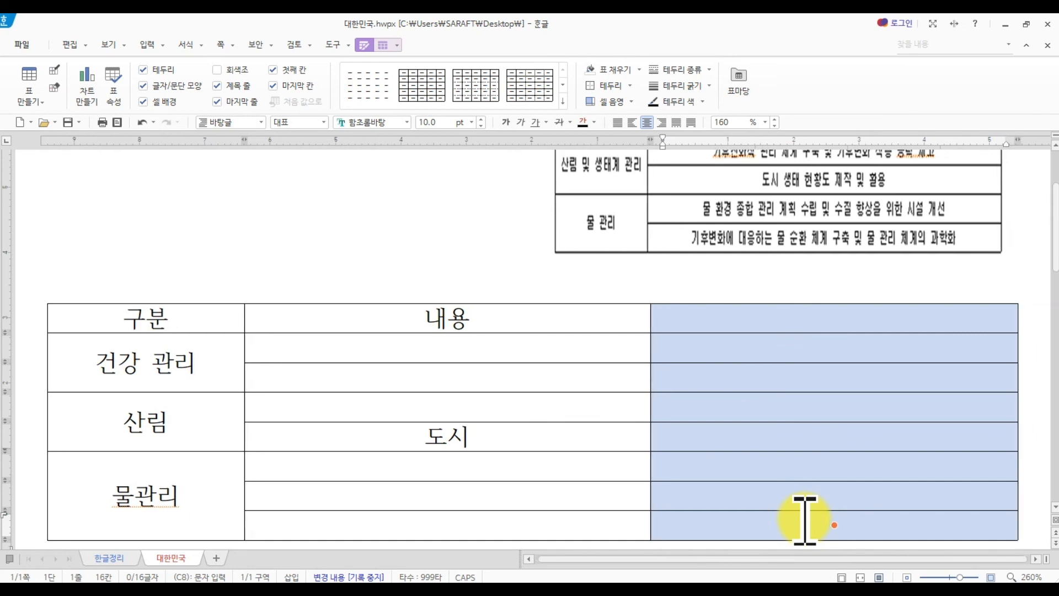
pyautogui.scroll(-1, 805, 519)
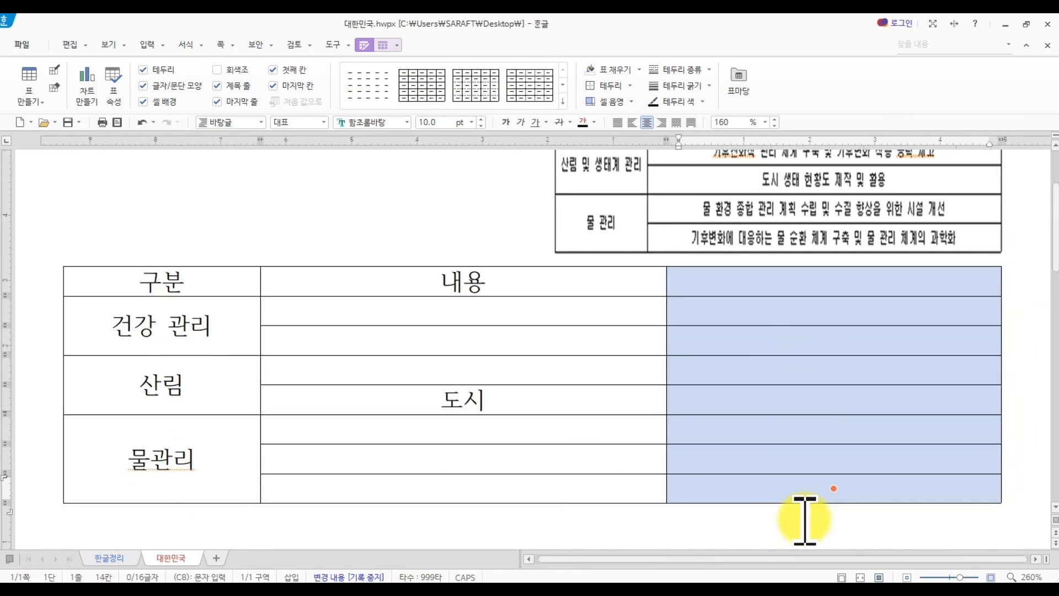
pyautogui.hotkey('ctrl', 'Left')
pyautogui.hotkey('ctrl', 'Left')
pyautogui.hotkey('ctrl', 'Left')
pyautogui.hotkey('ctrl', 'Left')
pyautogui.hotkey('ctrl', 'Left')
pyautogui.hotkey('ctrl', 'Left')
pyautogui.hotkey('ctrl', 'Left')
pyautogui.hotkey('ctrl', 'Left')
pyautogui.hotkey('ctrl', 'Left')
pyautogui.hotkey('ctrl', 'Left')
pyautogui.hotkey('ctrl', 'Left')
pyautogui.hotkey('ctrl', 'Left')
pyautogui.hotkey('ctrl', 'Left')
# Try making the table rows taller with the third column selected, reduce them back to their former height, and clear the selection.
pyautogui.hotkey('ctrl', 'Down')
pyautogui.hotkey('ctrl', 'Down')
pyautogui.hotkey('ctrl', 'Down')
pyautogui.hotkey('ctrl', 'Down')
pyautogui.hotkey('ctrl', 'Up')
pyautogui.hotkey('ctrl', 'Up')
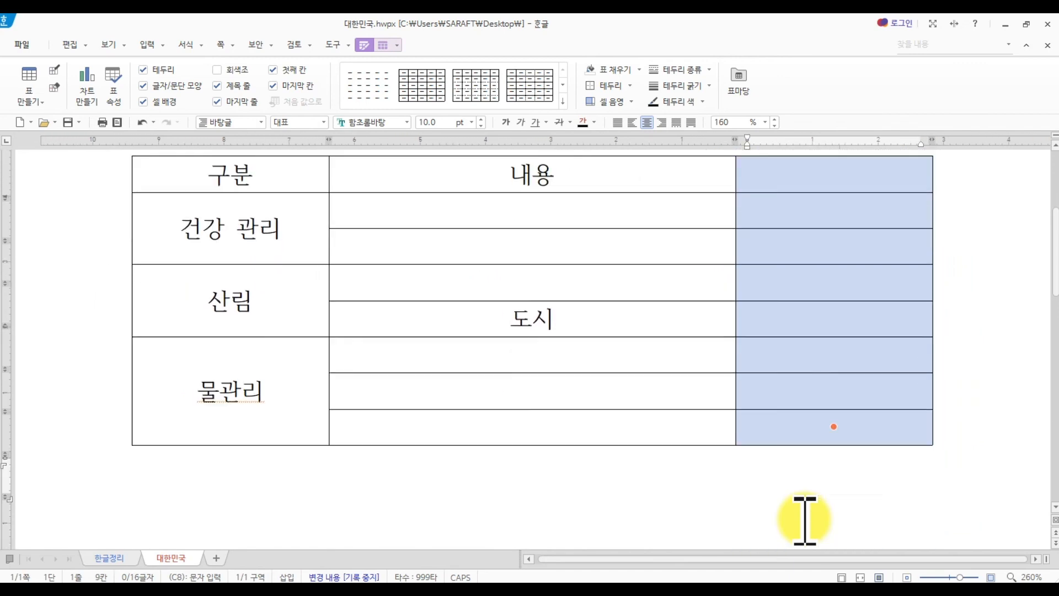
pyautogui.hotkey('ctrl', 'Up')
pyautogui.hotkey('ctrl', 'Up')
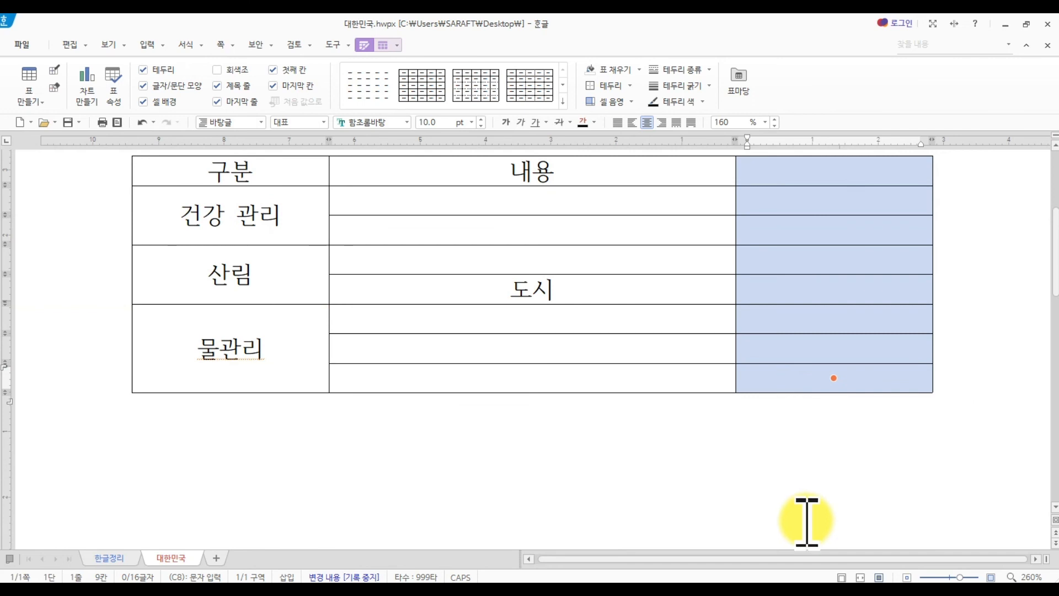
pyautogui.scroll(2, 807, 520)
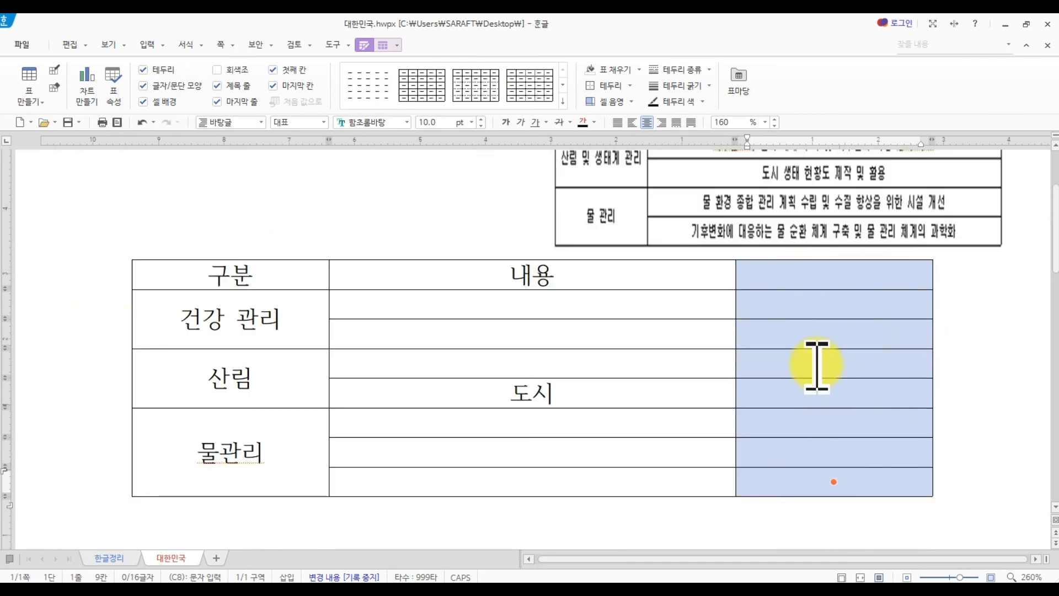
pyautogui.press('Escape')
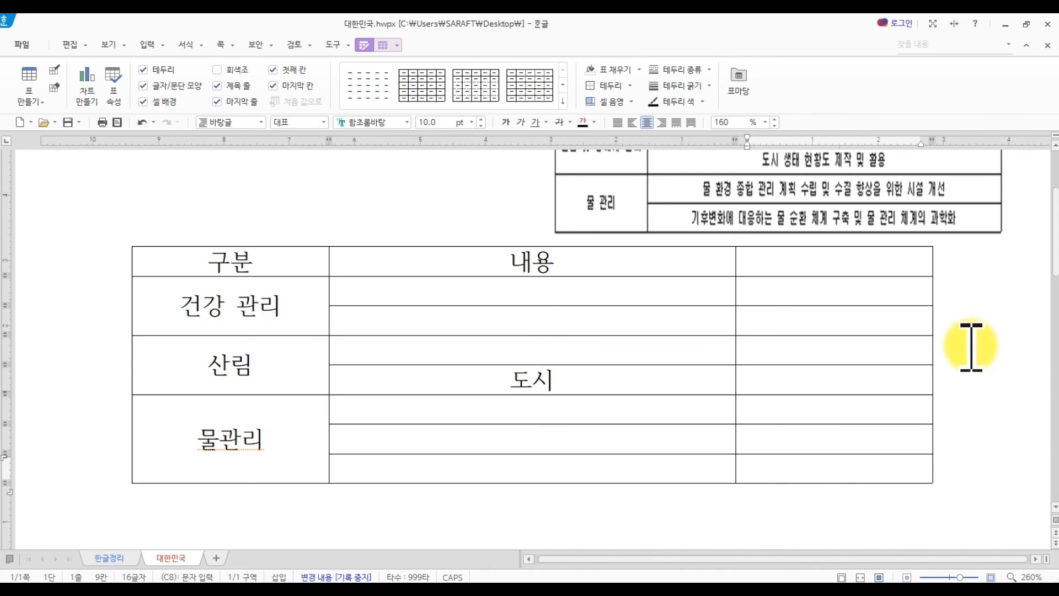
# Switch to the 한글정리 notes to review the entry on inserting and deleting rows and columns.
pyautogui.press('Hangul')
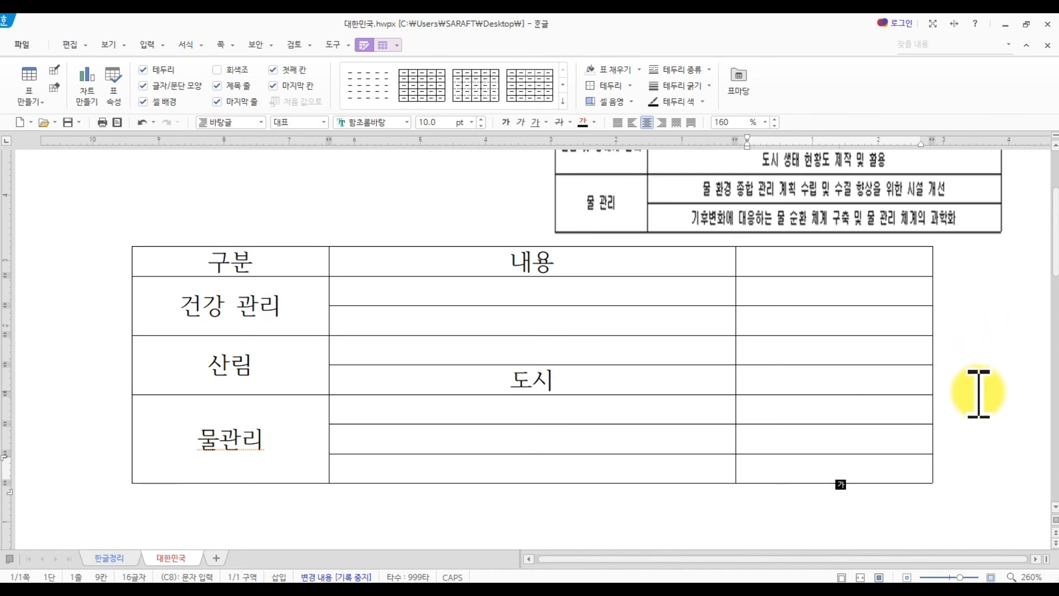
pyautogui.click(105, 559)
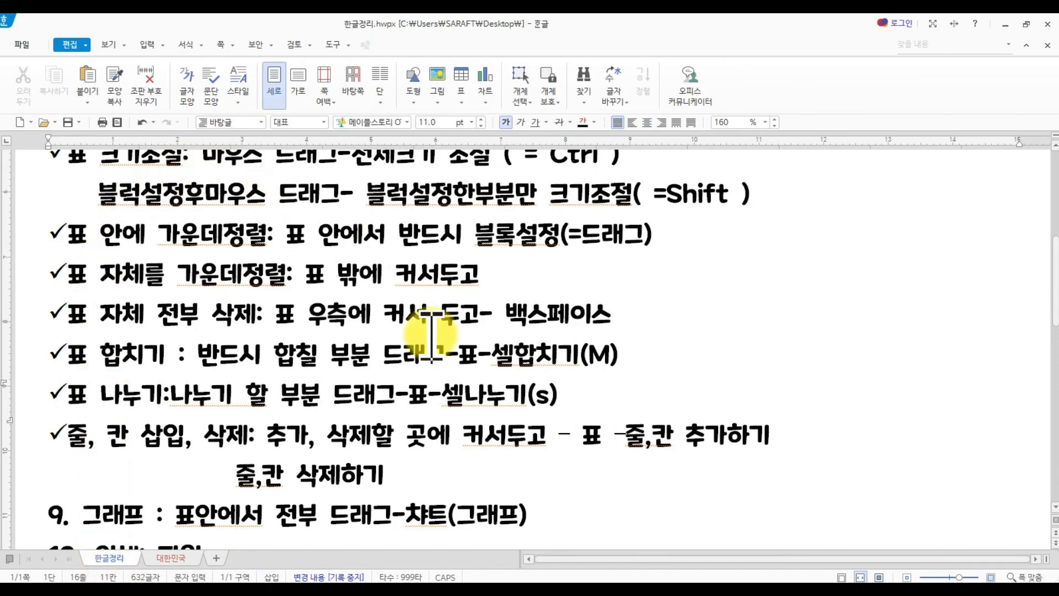